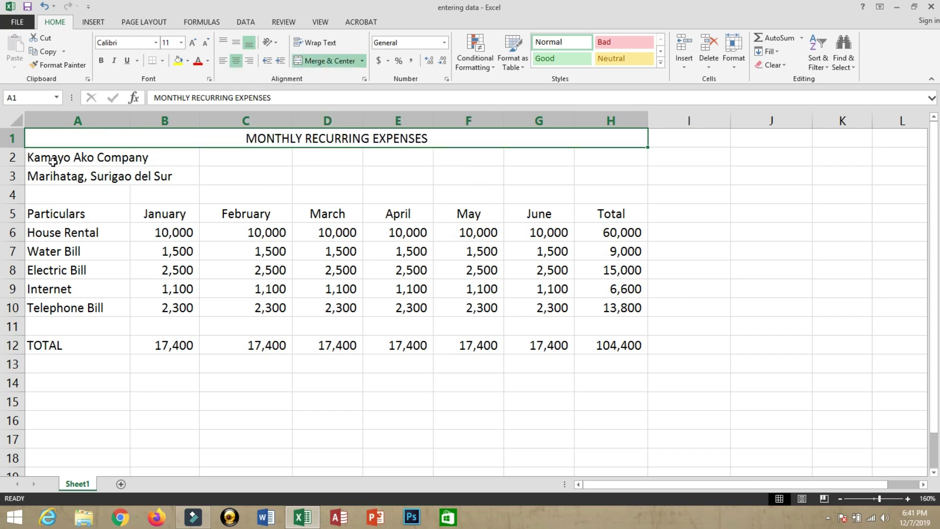
Step: Merge and center the company name in row 2 and the address line in row 3 across columns A to H
{"action": "left_click_drag", "start_coordinate": [53, 157], "coordinate": [590, 155]}
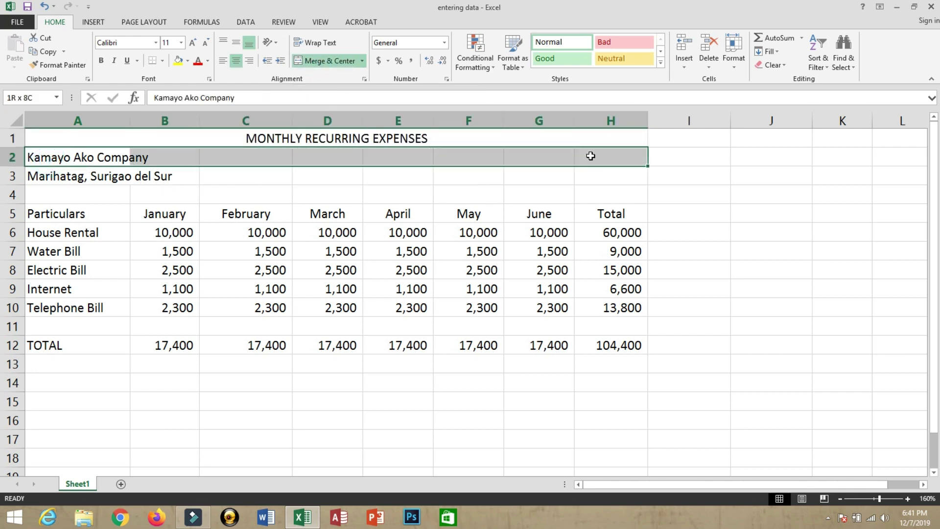
{"action": "left_click", "coordinate": [331, 63]}
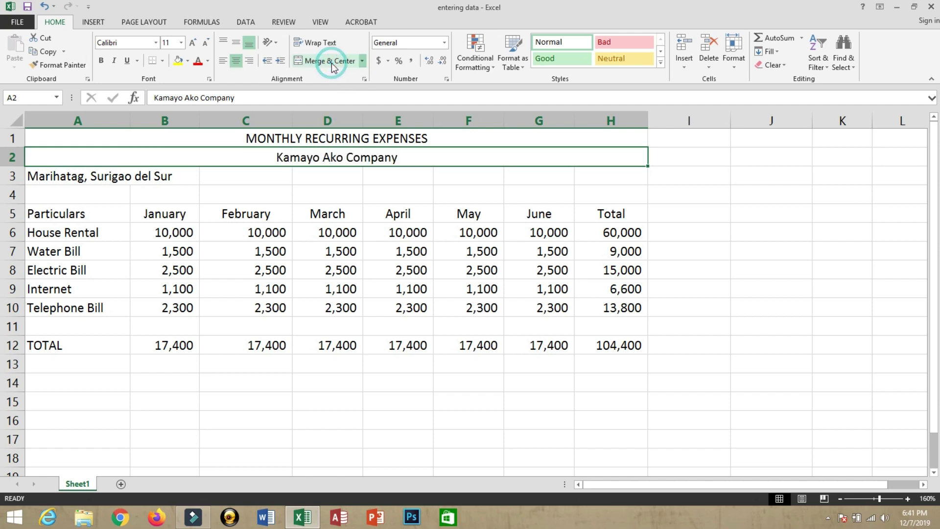
{"action": "left_click_drag", "start_coordinate": [37, 178], "coordinate": [627, 168]}
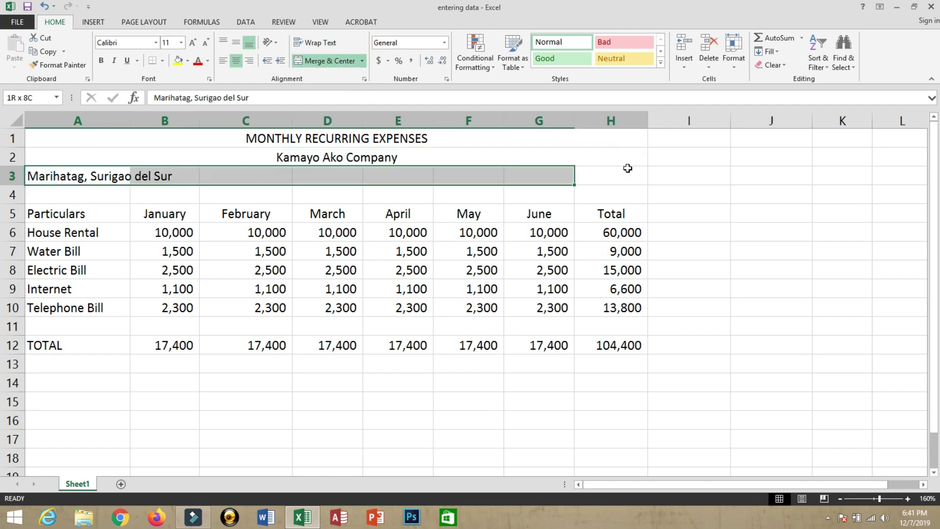
{"action": "left_click", "coordinate": [307, 61]}
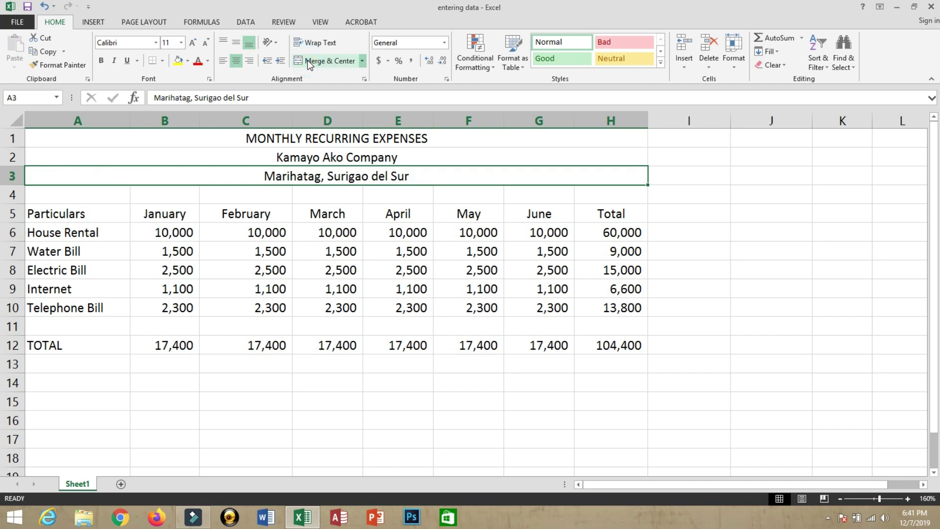
Step: Format the MONTHLY RECURRING EXPENSES title as bold, size 16, with a dark blue font color
{"action": "left_click", "coordinate": [197, 142]}
{"action": "key", "text": "ctrl+b"}
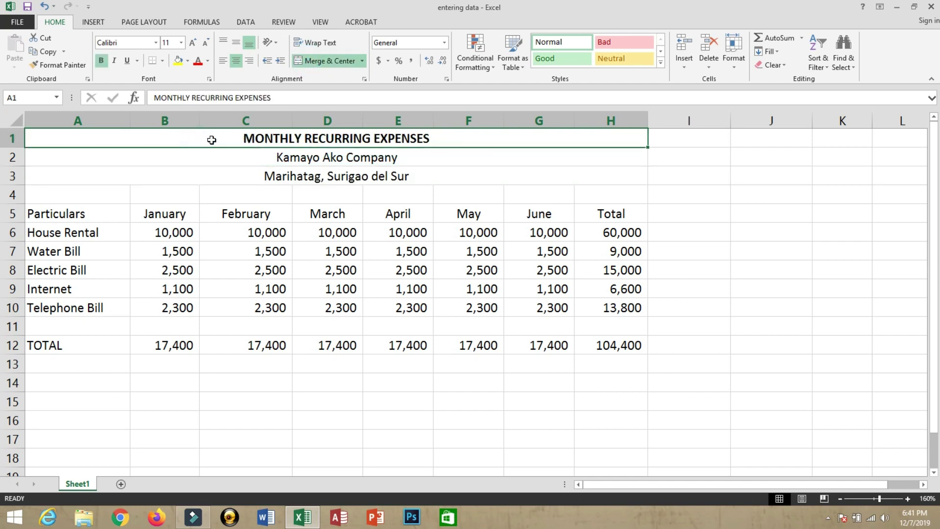
{"action": "left_click", "coordinate": [180, 42]}
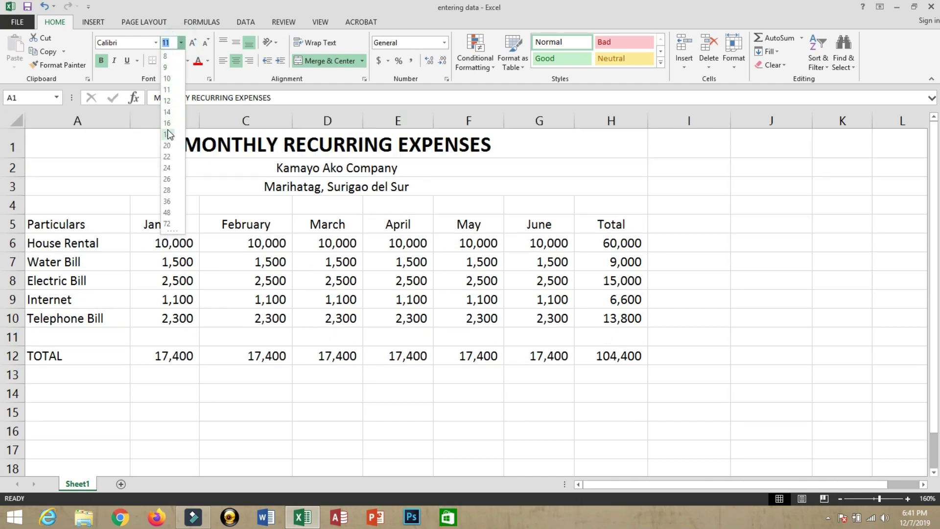
{"action": "left_click", "coordinate": [166, 123]}
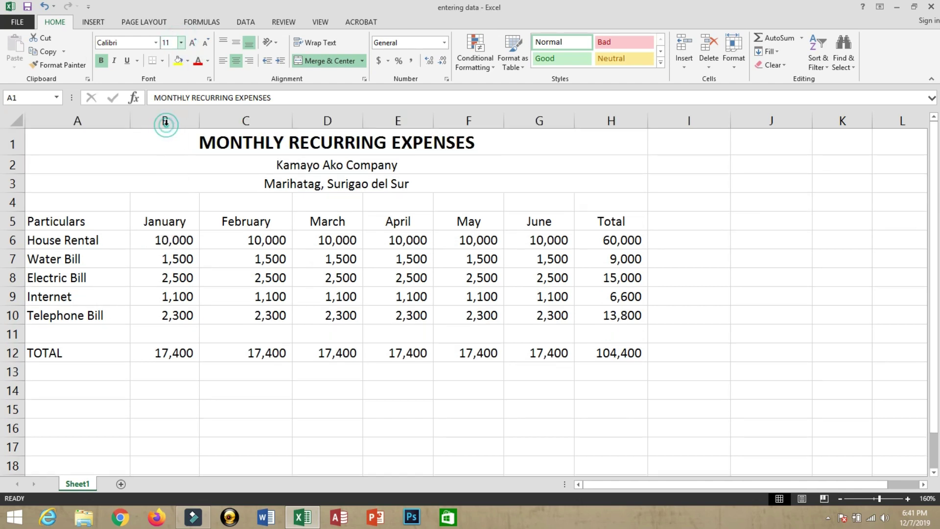
{"action": "left_click", "coordinate": [207, 61]}
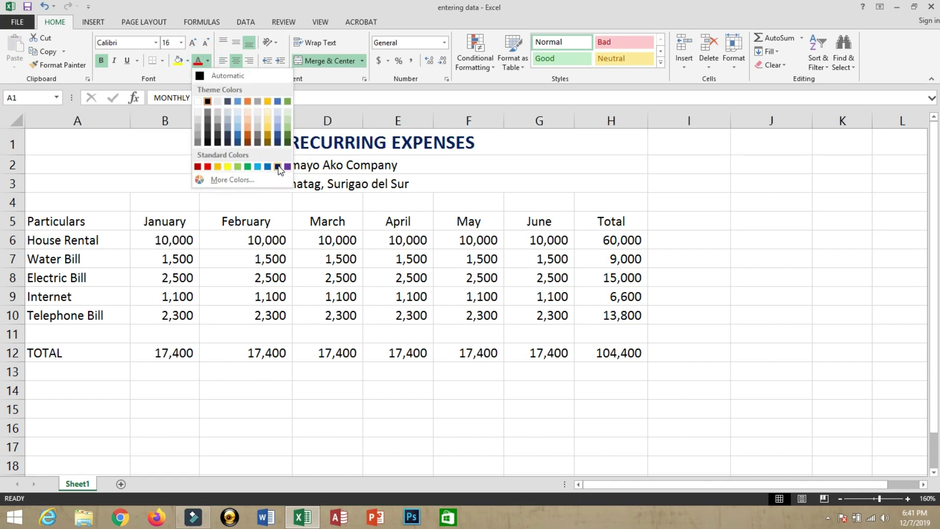
{"action": "left_click", "coordinate": [278, 167]}
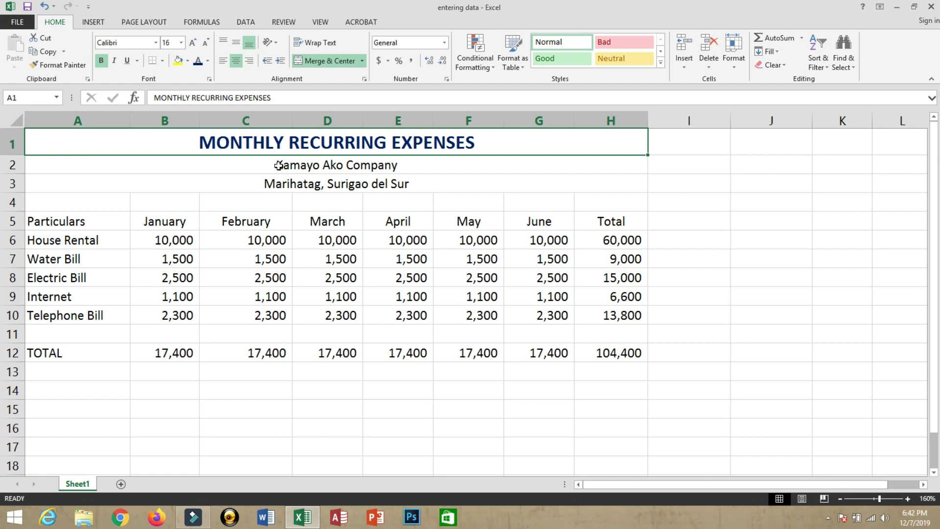
Step: Set the font size of the company name and address lines in rows 2 and 3 to 10
{"action": "left_click_drag", "start_coordinate": [278, 165], "coordinate": [277, 183]}
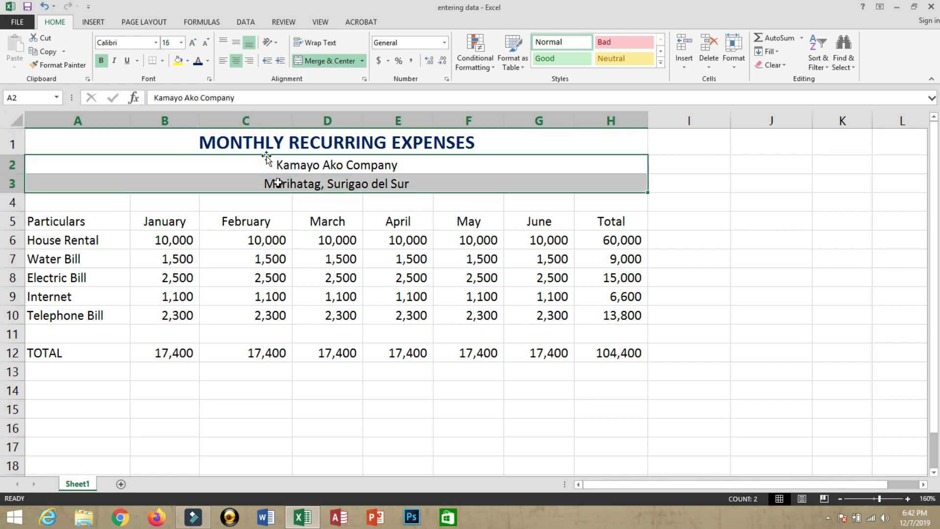
{"action": "left_click", "coordinate": [181, 42]}
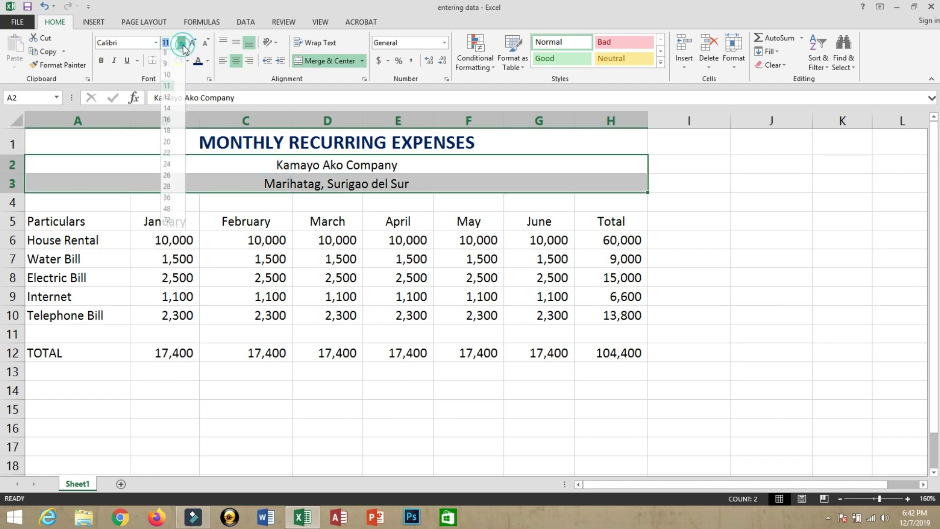
{"action": "left_click", "coordinate": [169, 79]}
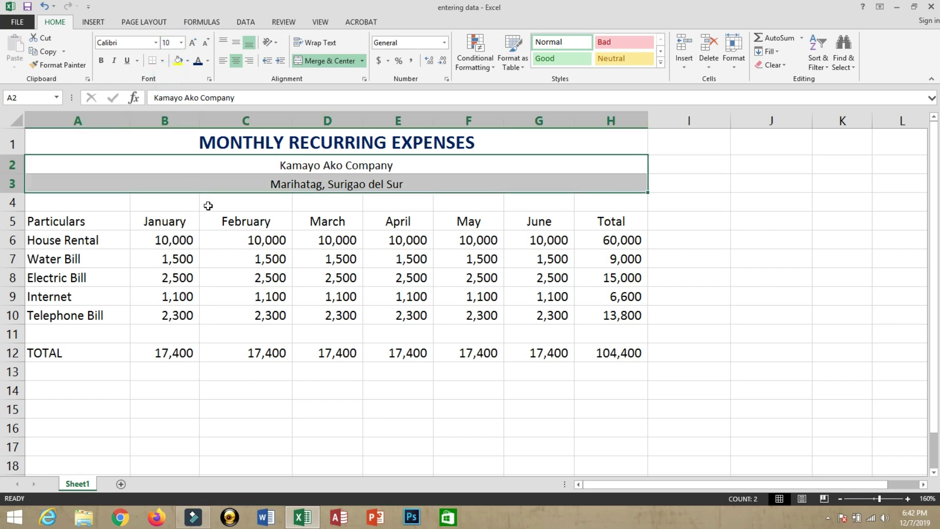
{"action": "left_click", "coordinate": [208, 206]}
Step: Fill the header row A5:H5 with light blue and give its text a very pale font color
{"action": "left_click_drag", "start_coordinate": [73, 219], "coordinate": [166, 234]}
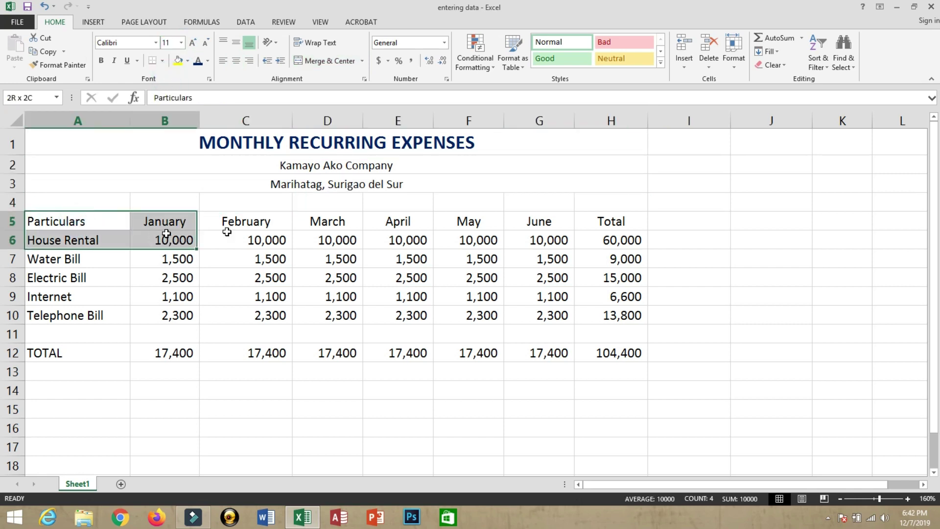
{"action": "left_click", "coordinate": [300, 223]}
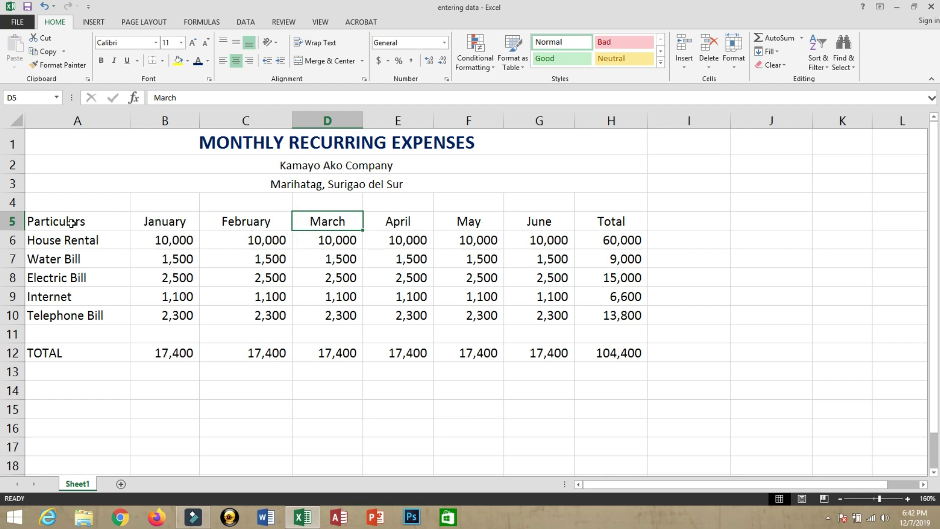
{"action": "left_click_drag", "start_coordinate": [71, 223], "coordinate": [612, 221]}
{"action": "left_click", "coordinate": [188, 61]}
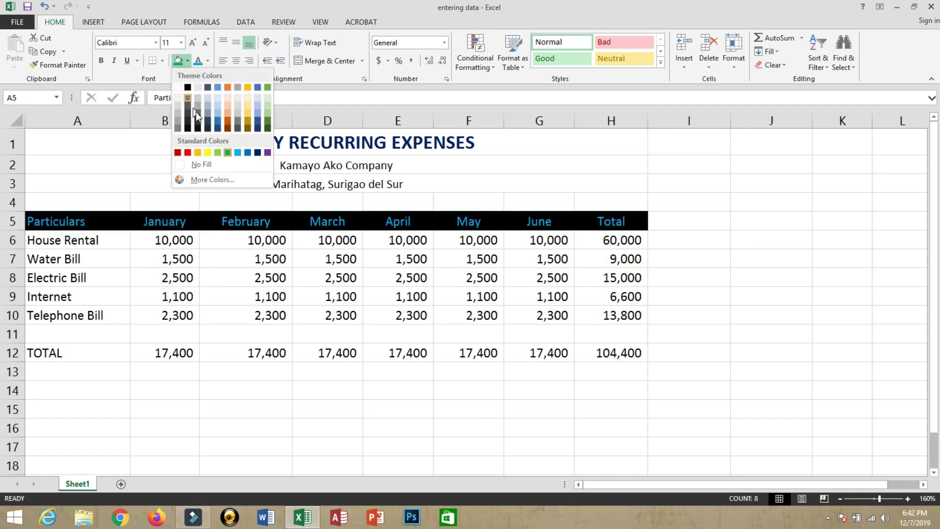
{"action": "left_click", "coordinate": [239, 153]}
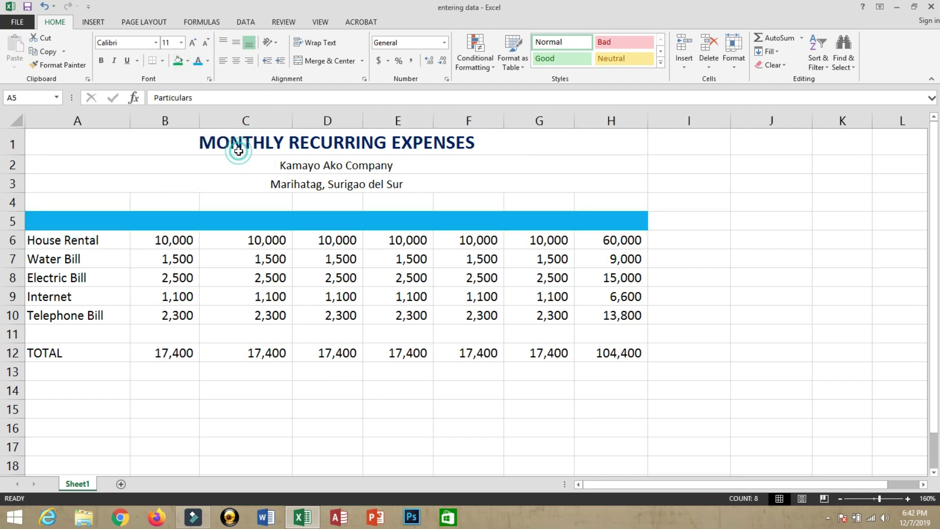
{"action": "left_click", "coordinate": [208, 61]}
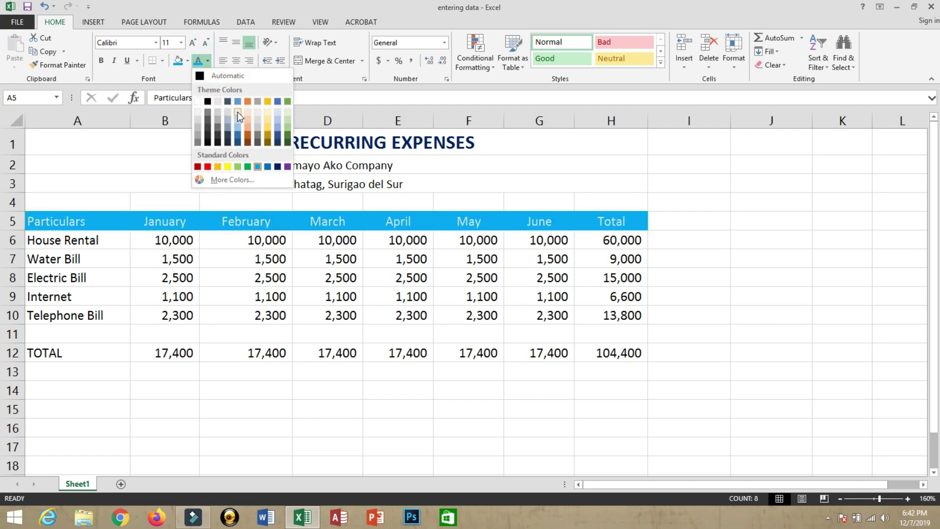
{"action": "left_click", "coordinate": [271, 108]}
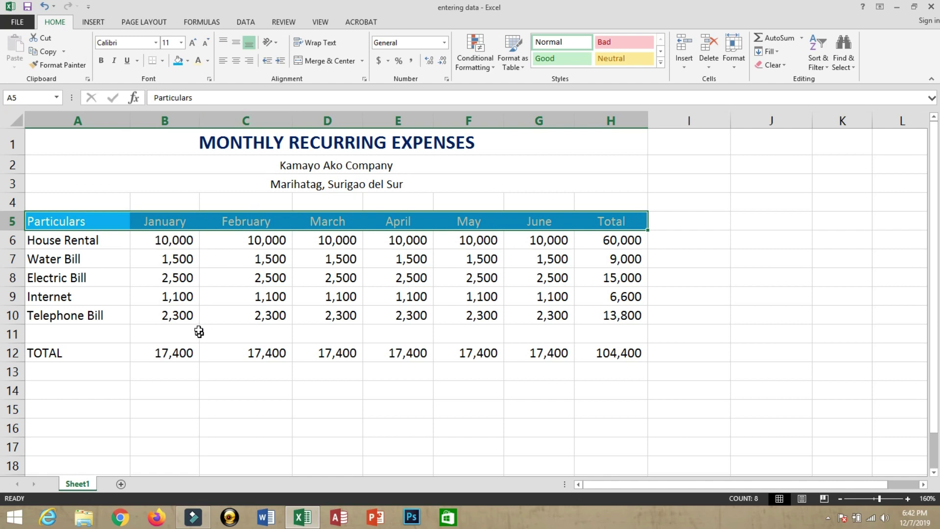
Step: Make the TOTAL row A12:H12 bold with a blue font color
{"action": "left_click", "coordinate": [60, 352]}
{"action": "left_click_drag", "start_coordinate": [59, 352], "coordinate": [629, 352]}
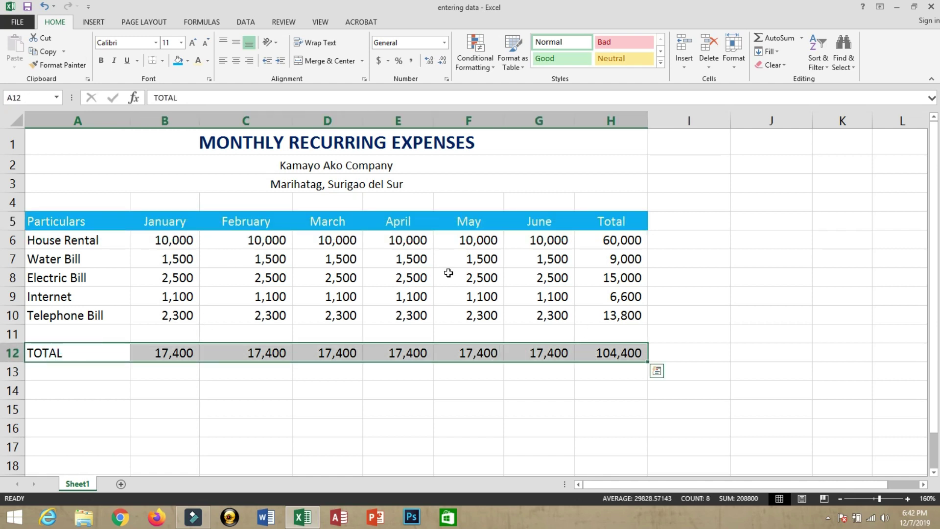
{"action": "left_click", "coordinate": [208, 60]}
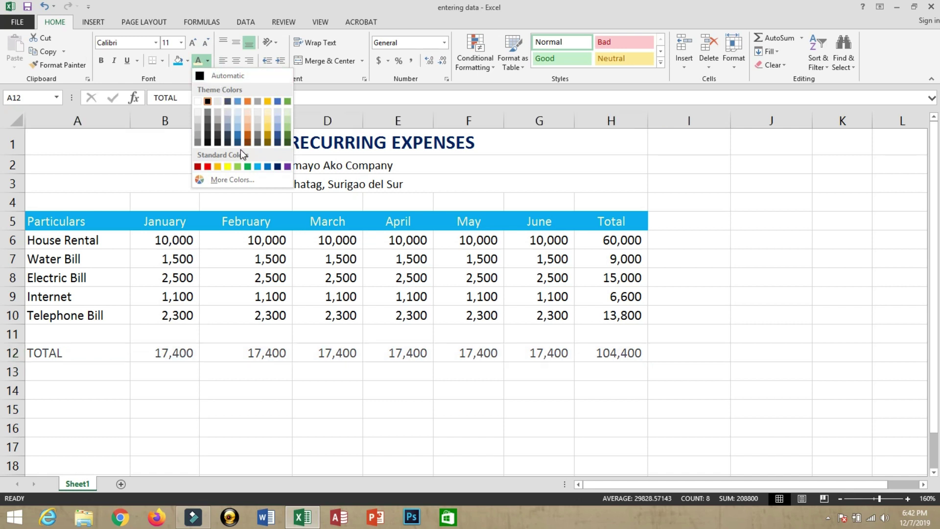
{"action": "left_click", "coordinate": [268, 167]}
{"action": "key", "text": "ctrl+b"}
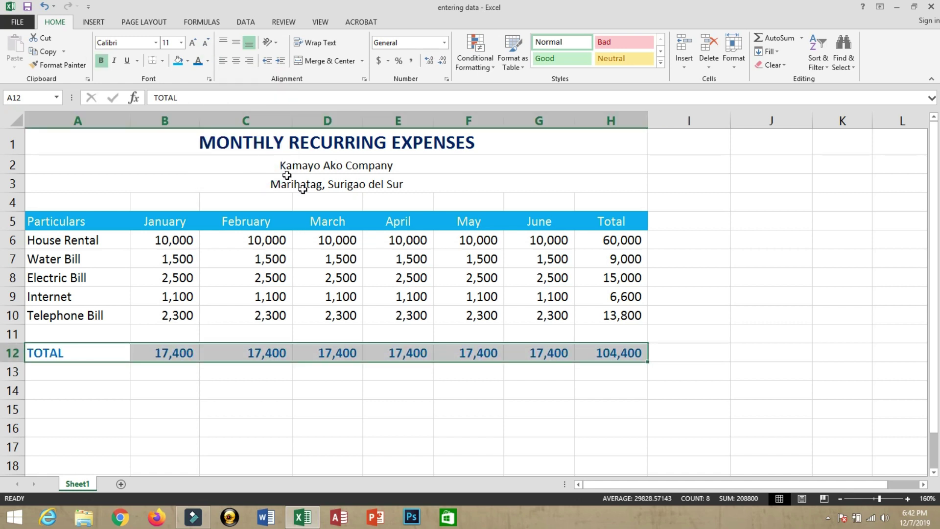
{"action": "left_click", "coordinate": [739, 219]}
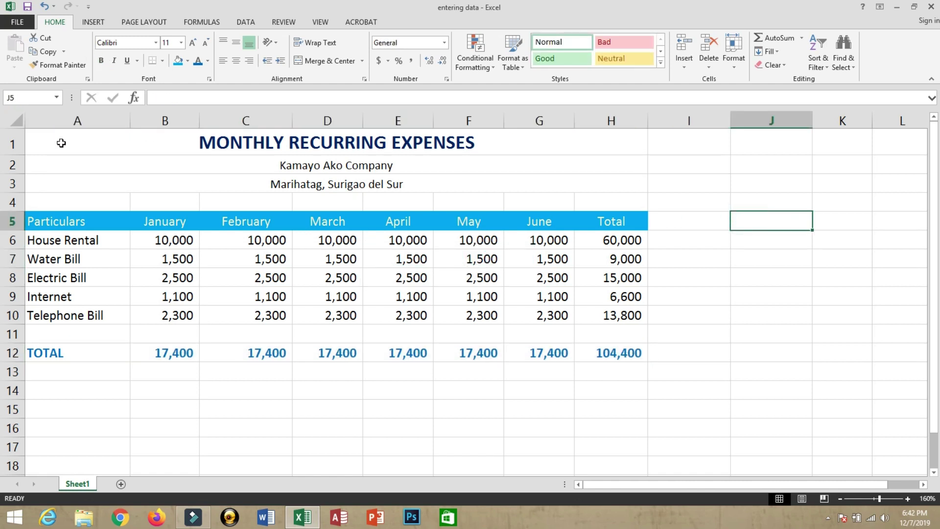
{"action": "left_click_drag", "start_coordinate": [54, 137], "coordinate": [523, 380]}
{"action": "left_click", "coordinate": [489, 294]}
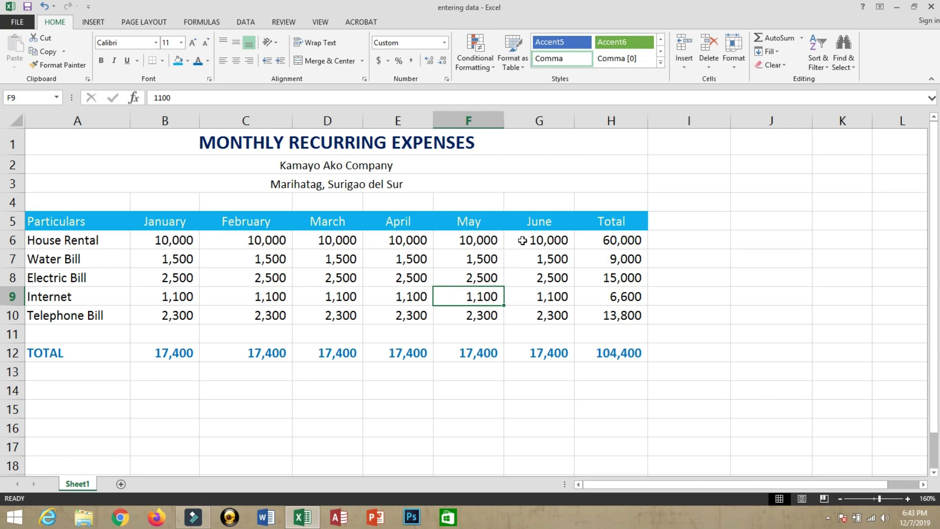
{"action": "left_click", "coordinate": [536, 222]}
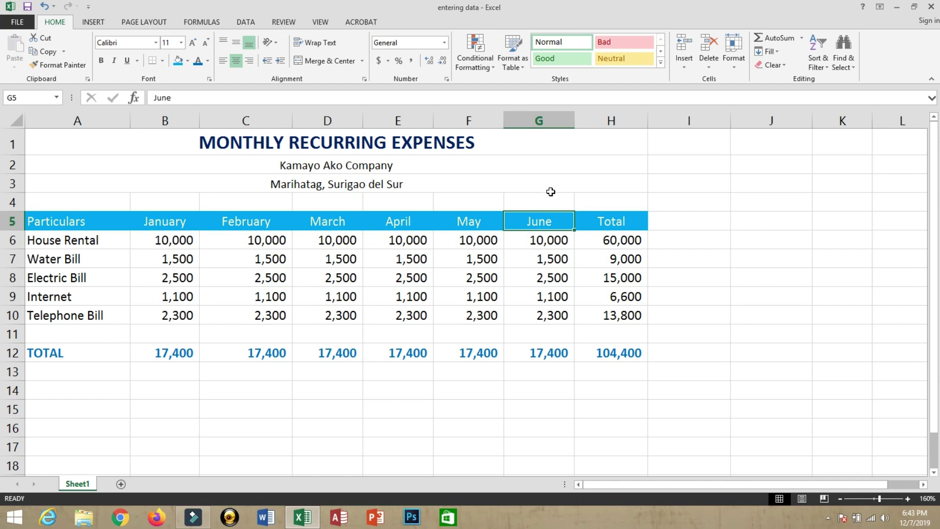
Step: Insert a new column between June and Total and enter July as its header in H5
{"action": "left_click", "coordinate": [598, 118]}
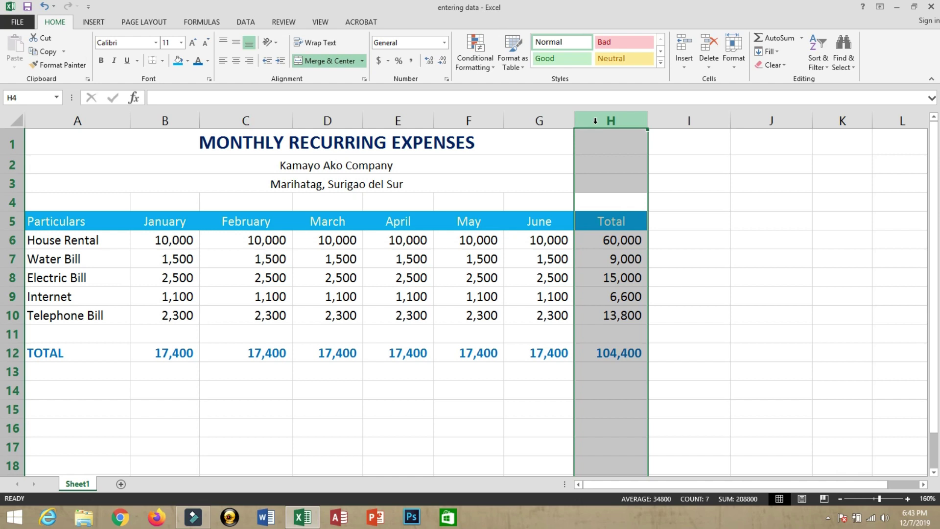
{"action": "right_click", "coordinate": [595, 121]}
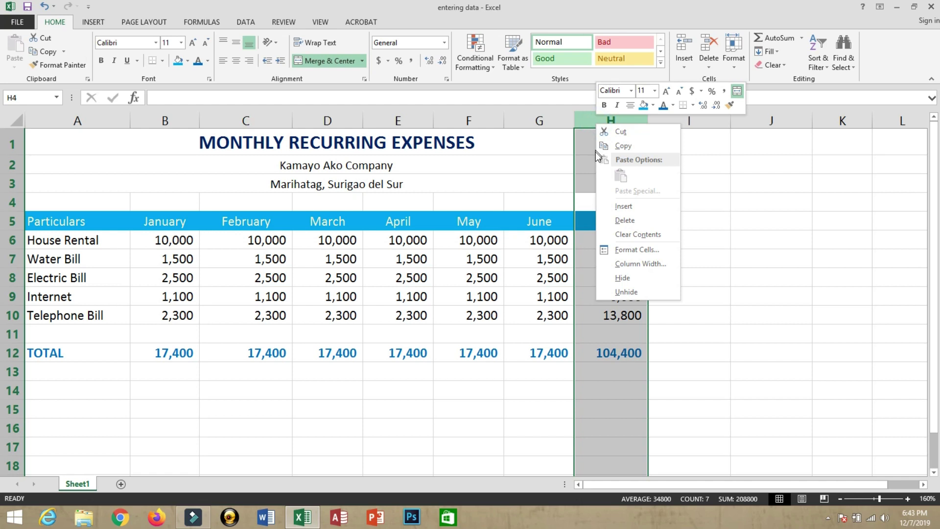
{"action": "left_click", "coordinate": [615, 205]}
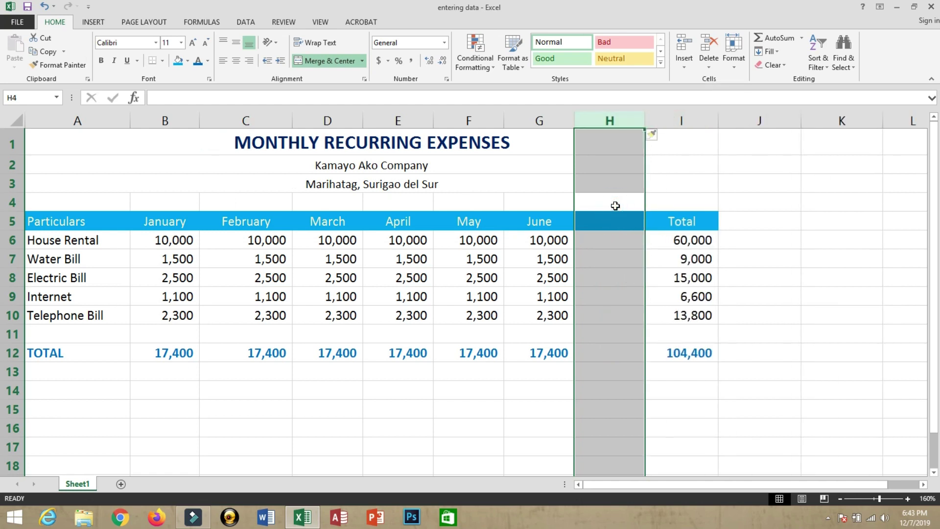
{"action": "left_click", "coordinate": [611, 226]}
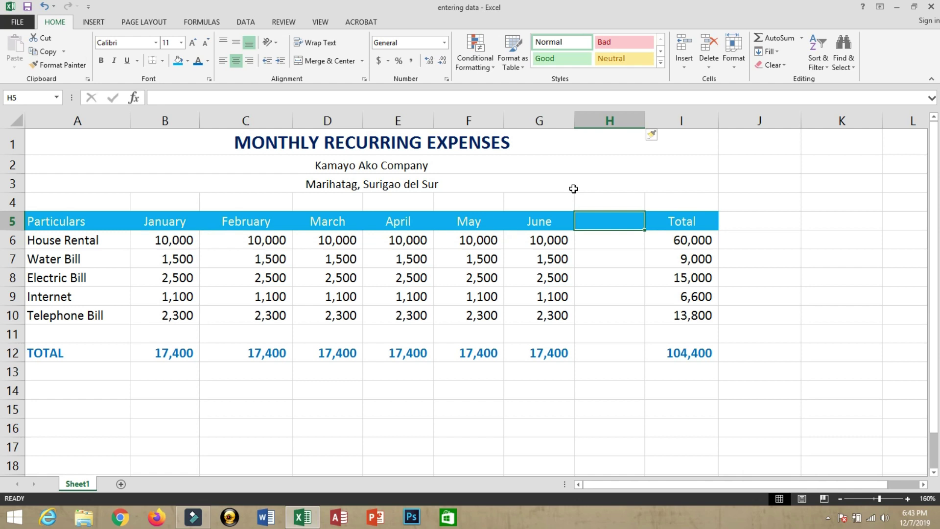
{"action": "type", "text": "Jul"}
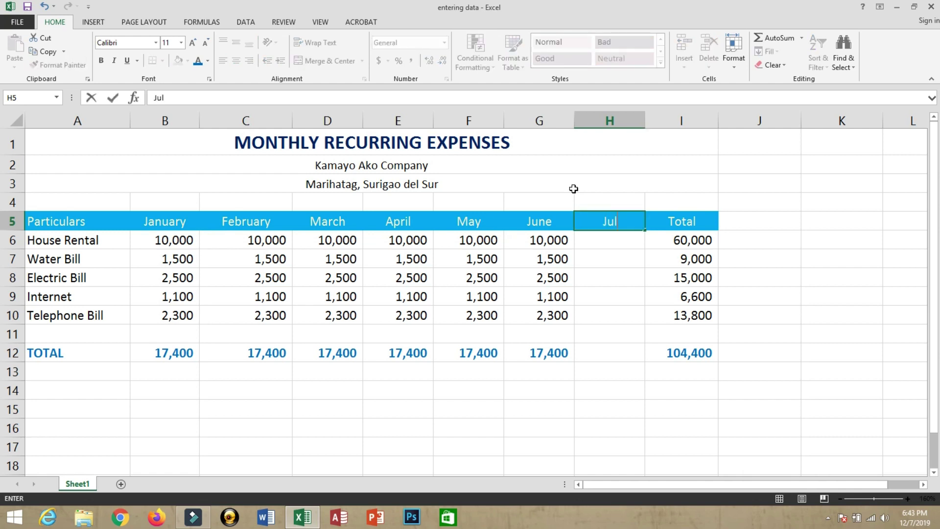
{"action": "type", "text": "y"}
{"action": "key", "text": "Return"}
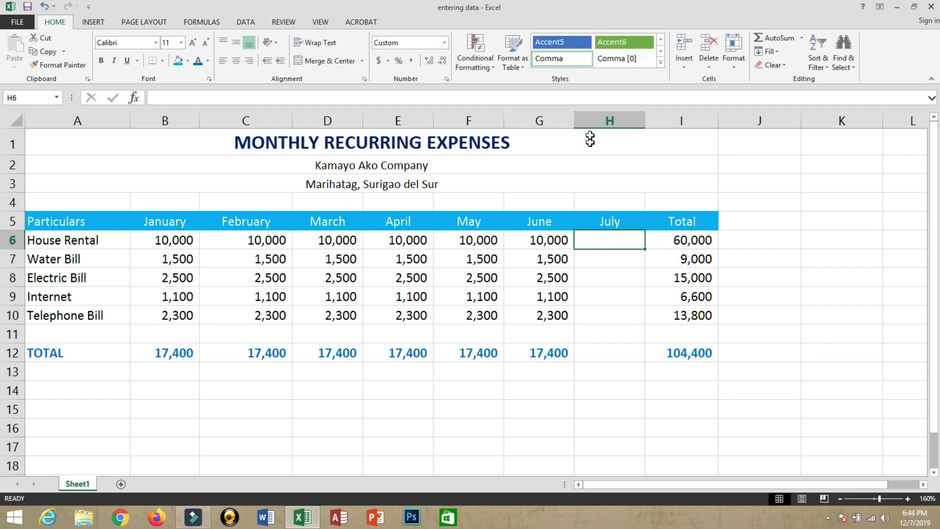
Step: Delete the July column H
{"action": "left_click", "coordinate": [592, 118]}
{"action": "right_click", "coordinate": [592, 118]}
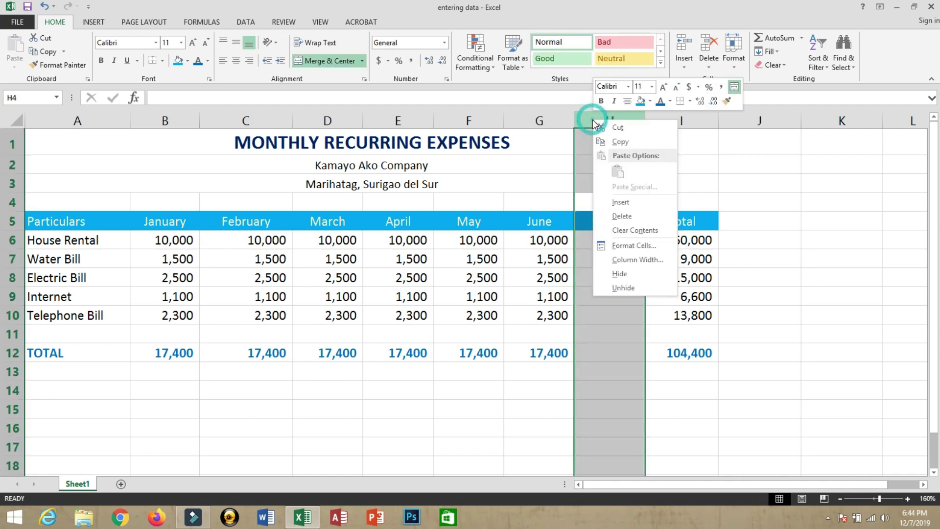
{"action": "left_click", "coordinate": [608, 216]}
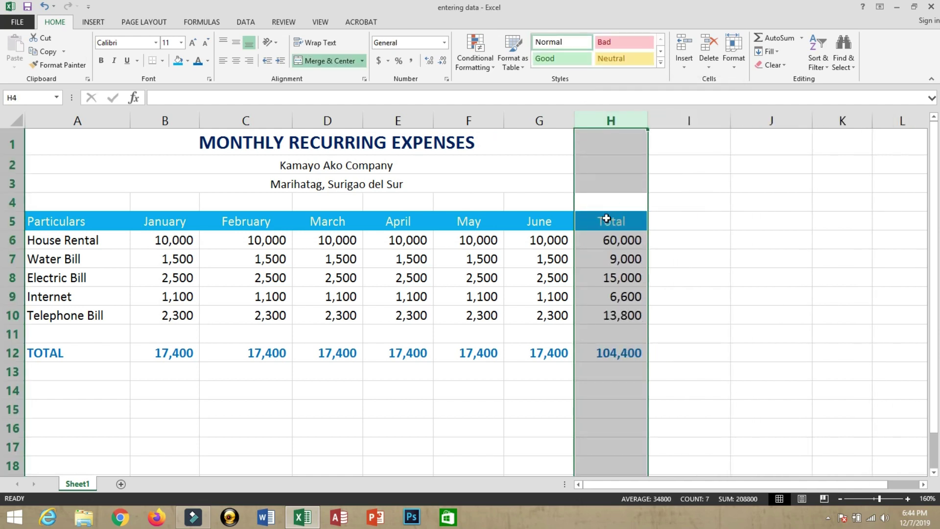
Step: Insert a blank column H in front of the Total column
{"action": "left_click", "coordinate": [606, 218]}
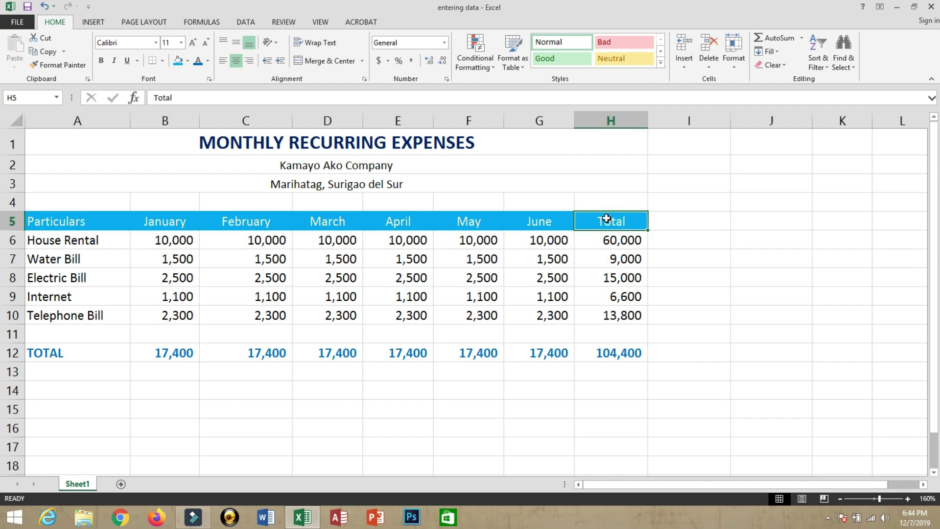
{"action": "left_click", "coordinate": [598, 117]}
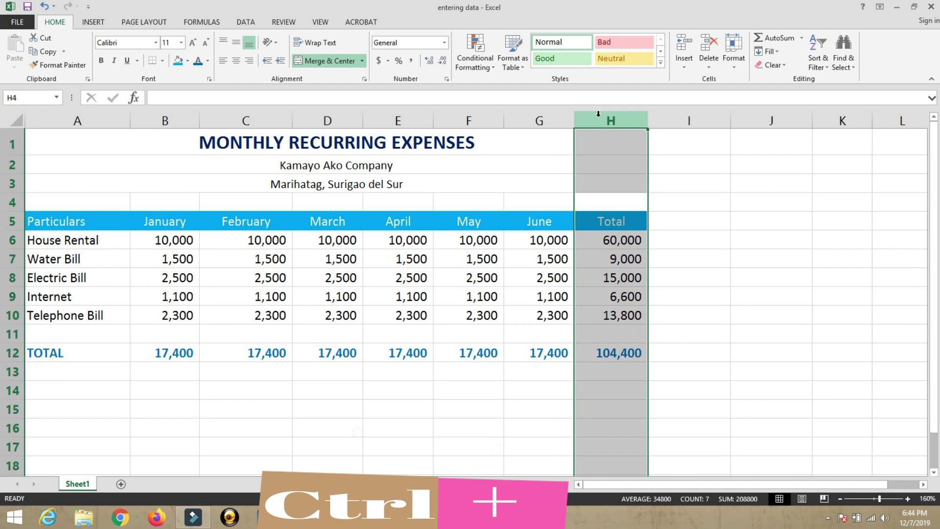
{"action": "key", "text": "ctrl+plus"}
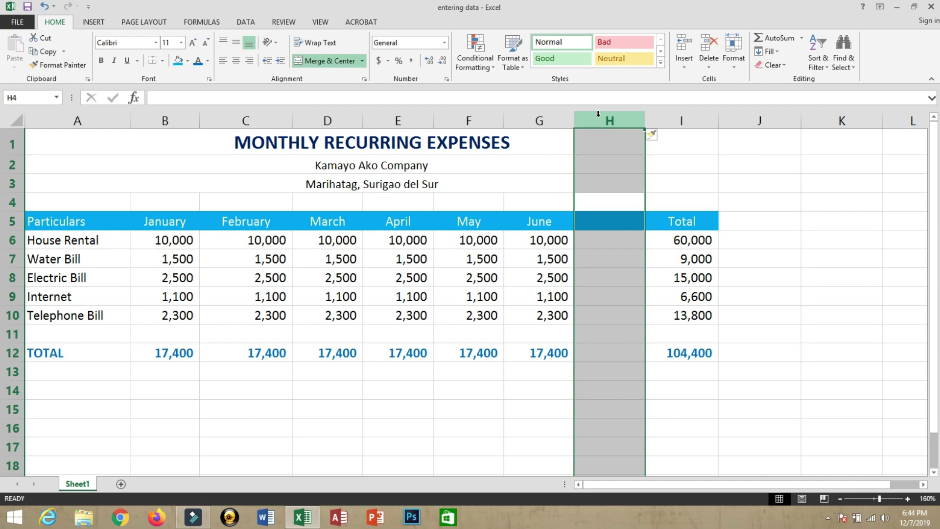
Step: Undo the insertion of the blank column H in front of the Total column
{"action": "left_click", "coordinate": [45, 7]}
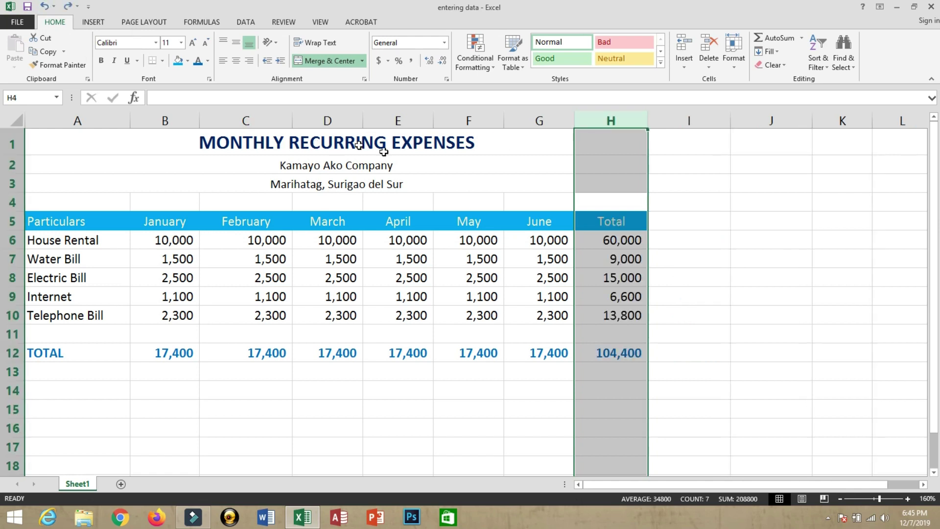
{"action": "left_click", "coordinate": [527, 179]}
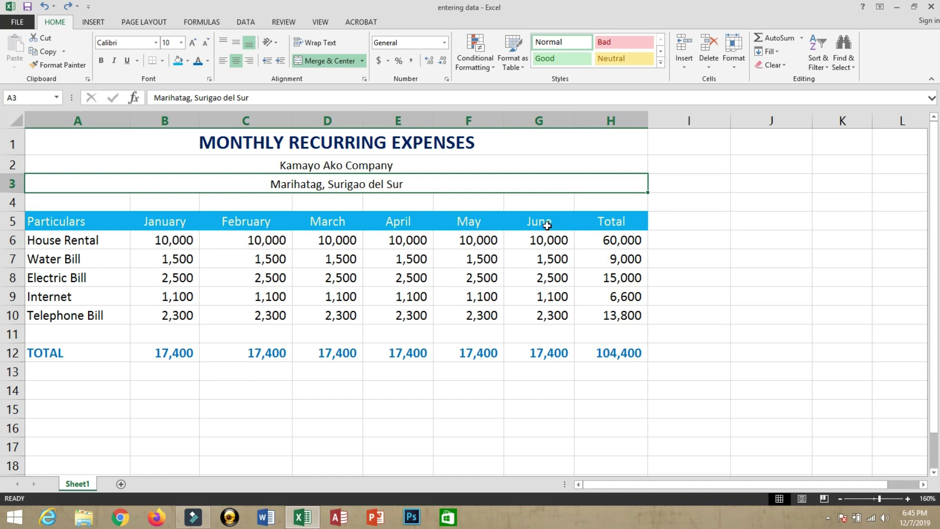
{"action": "left_click", "coordinate": [547, 225]}
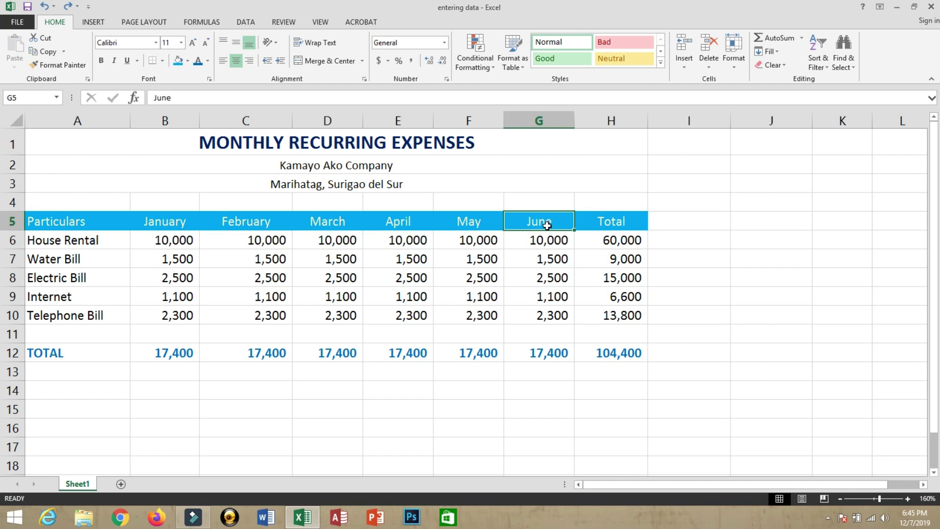
Step: Insert two blank columns between June and Total, using columns H and I as the selection
{"action": "left_click", "coordinate": [523, 120]}
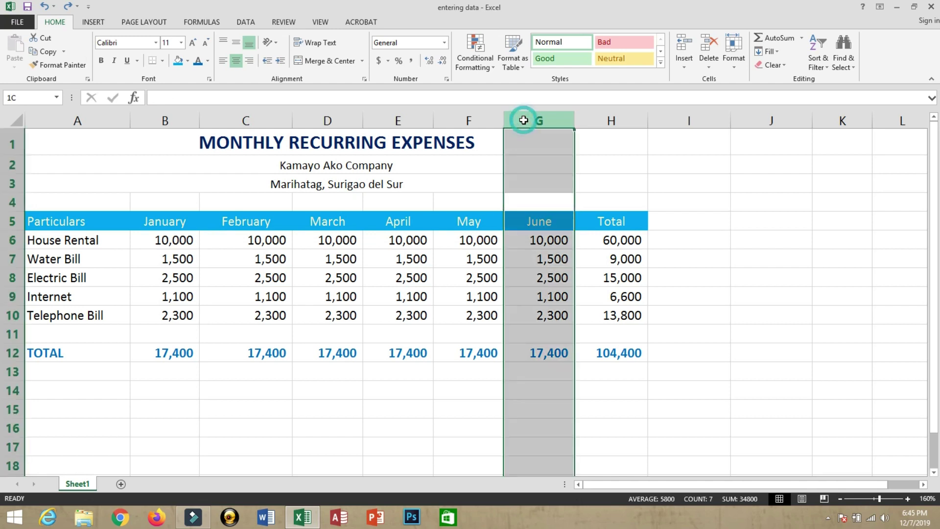
{"action": "left_click_drag", "start_coordinate": [524, 120], "coordinate": [597, 126]}
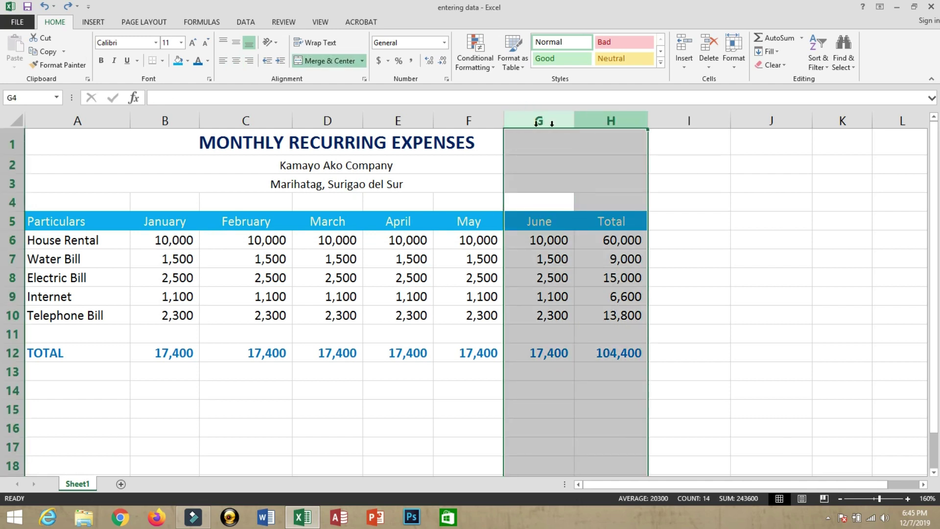
{"action": "left_click", "coordinate": [464, 120]}
{"action": "left_click_drag", "start_coordinate": [464, 120], "coordinate": [596, 121]}
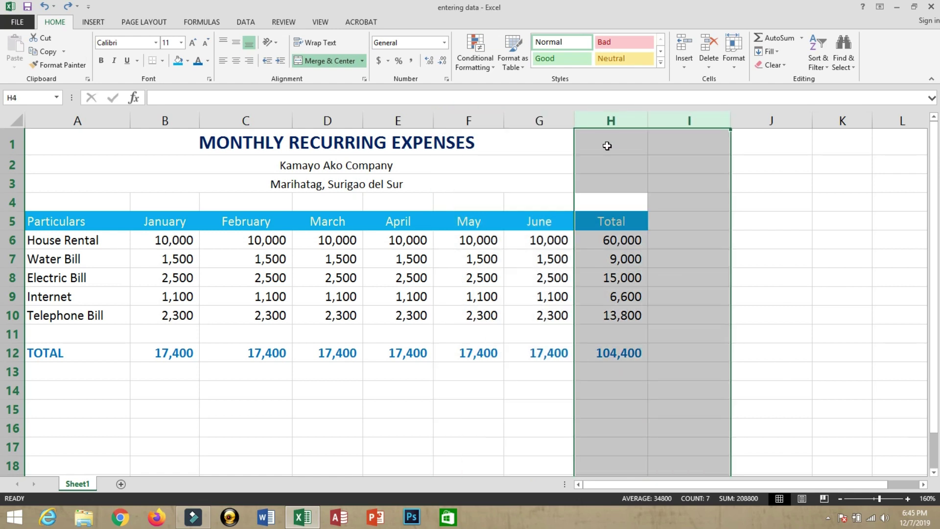
{"action": "left_click_drag", "start_coordinate": [597, 119], "coordinate": [660, 114]}
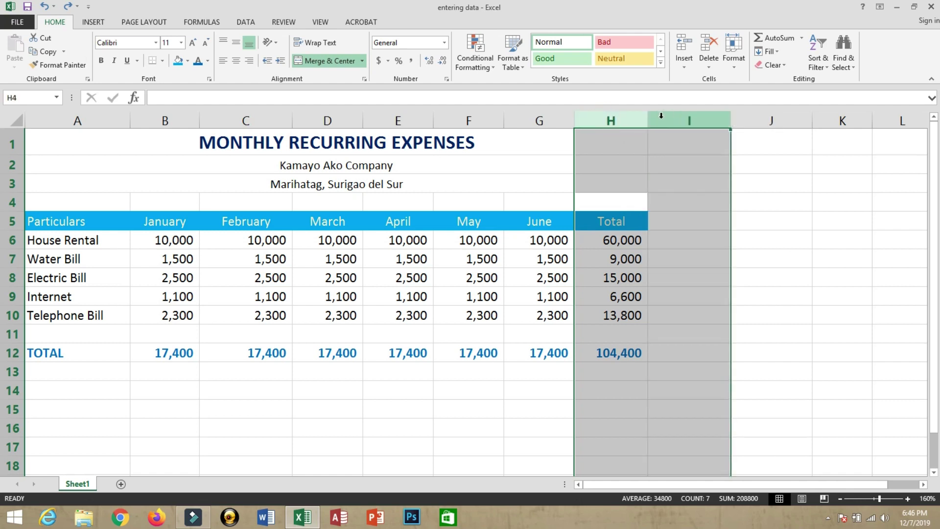
{"action": "right_click", "coordinate": [661, 120]}
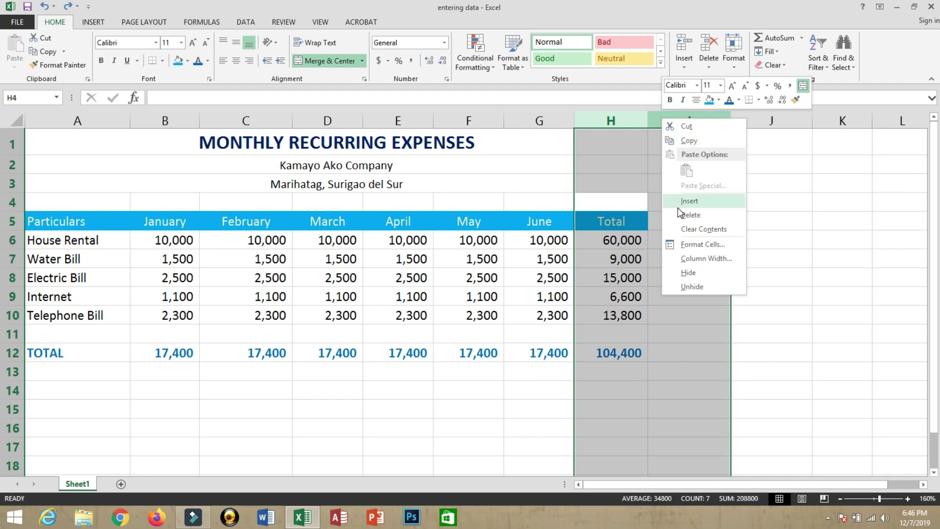
{"action": "left_click", "coordinate": [677, 206]}
{"action": "left_click", "coordinate": [739, 186]}
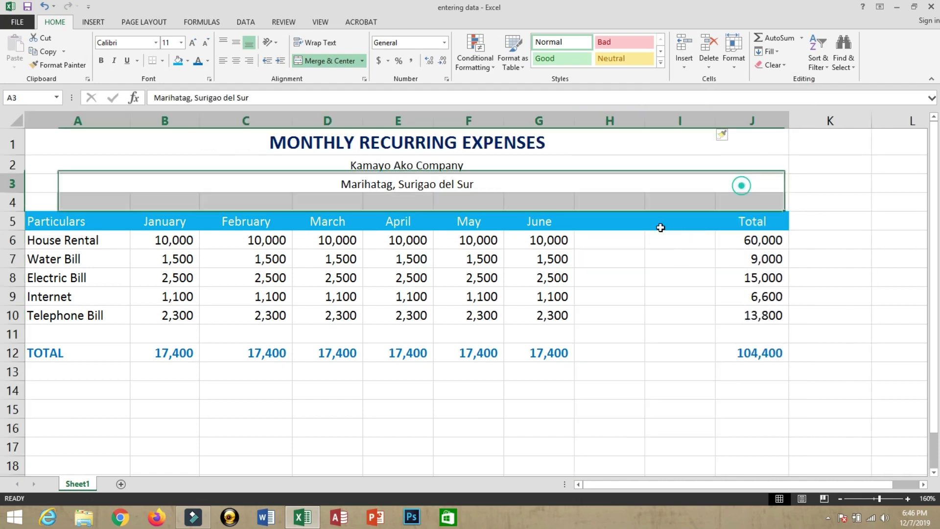
{"action": "left_click", "coordinate": [613, 227]}
{"action": "left_click", "coordinate": [667, 219]}
{"action": "left_click", "coordinate": [630, 224]}
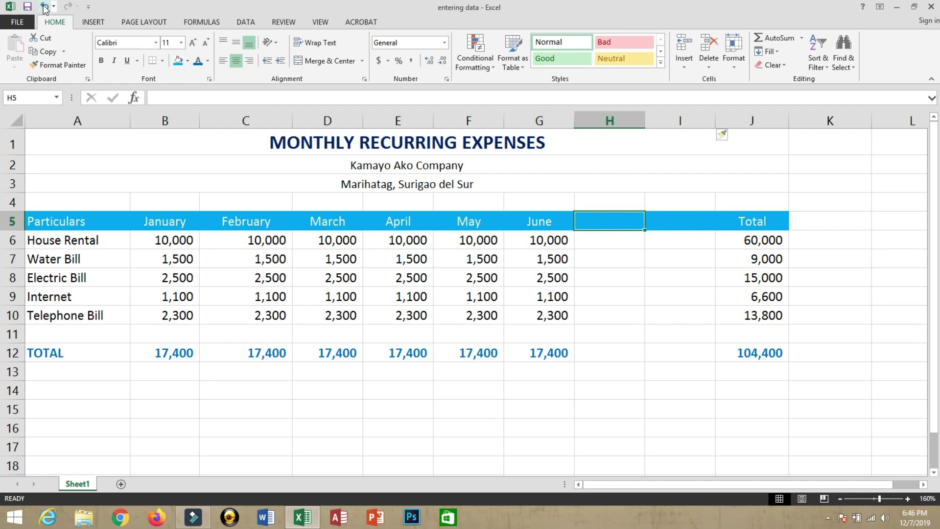
Step: Undo the insertion of the two blank columns before Total
{"action": "left_click", "coordinate": [44, 7]}
{"action": "left_click", "coordinate": [608, 172]}
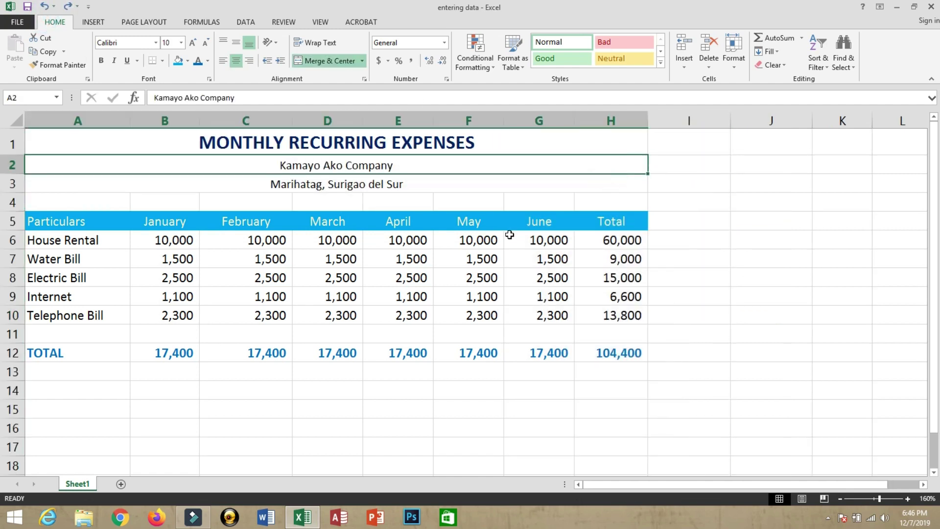
{"action": "left_click", "coordinate": [509, 235]}
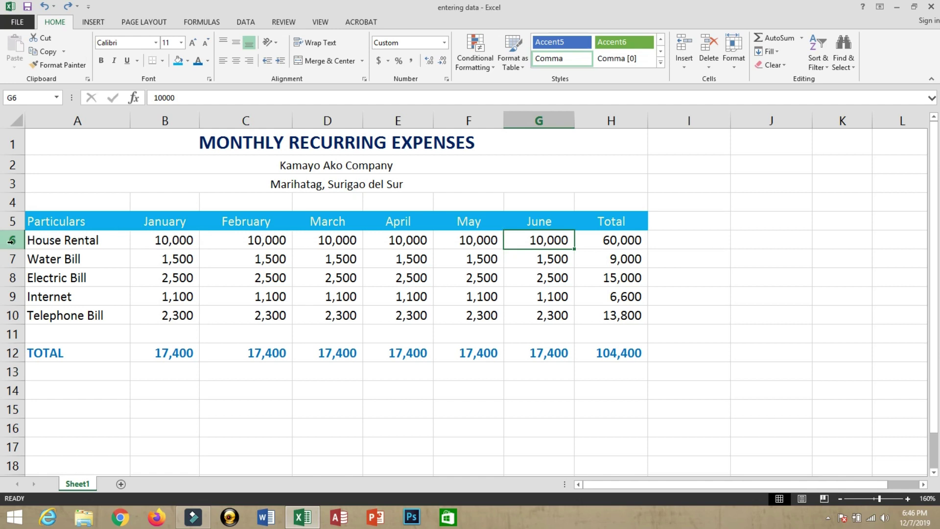
Step: Insert two blank rows above the Water Bill row and undo the insertion
{"action": "left_click", "coordinate": [9, 240]}
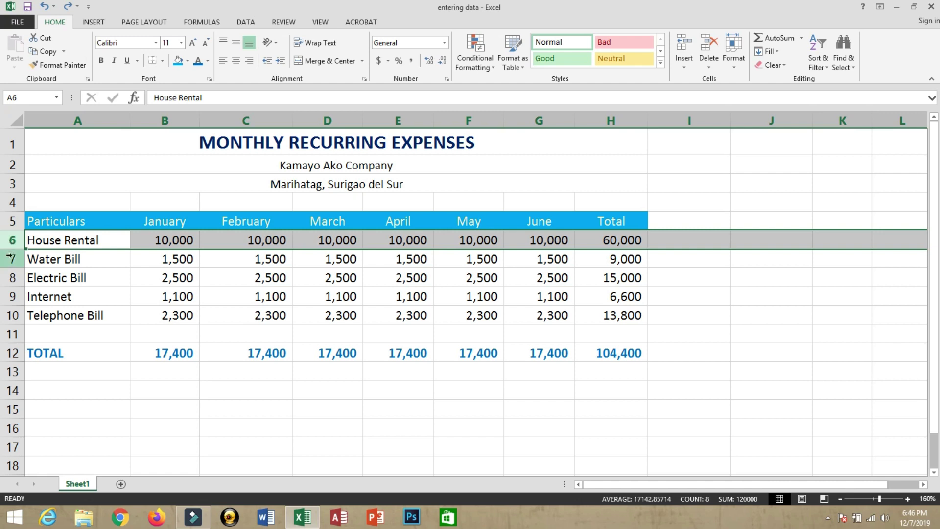
{"action": "left_click_drag", "start_coordinate": [10, 259], "coordinate": [10, 278]}
{"action": "right_click", "coordinate": [11, 278]}
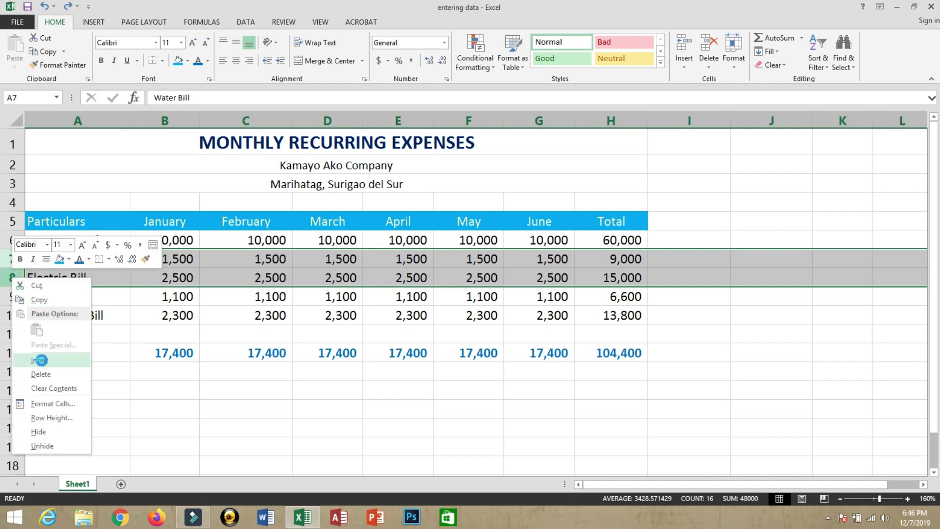
{"action": "left_click", "coordinate": [40, 360]}
{"action": "key", "text": "ctrl+z"}
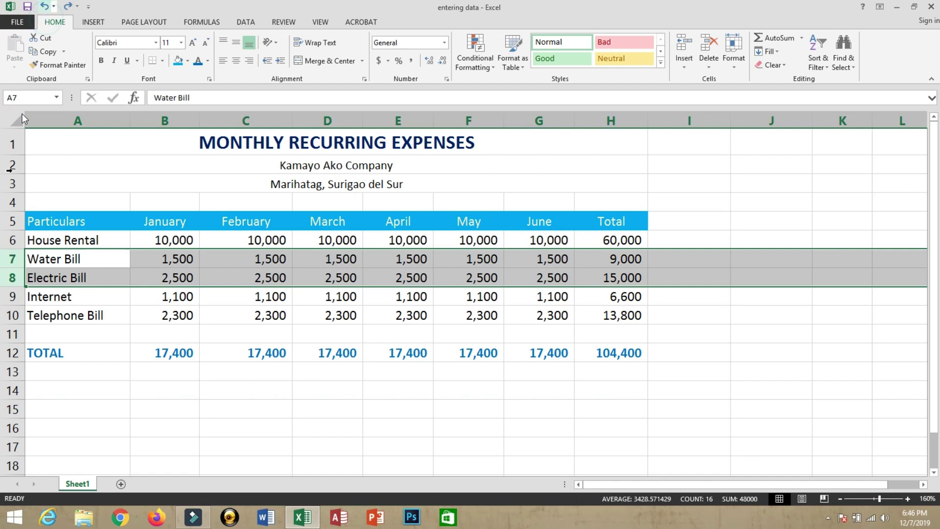
Step: Insert a single blank row between House Rental and Water Bill, and undo it
{"action": "left_click", "coordinate": [13, 260]}
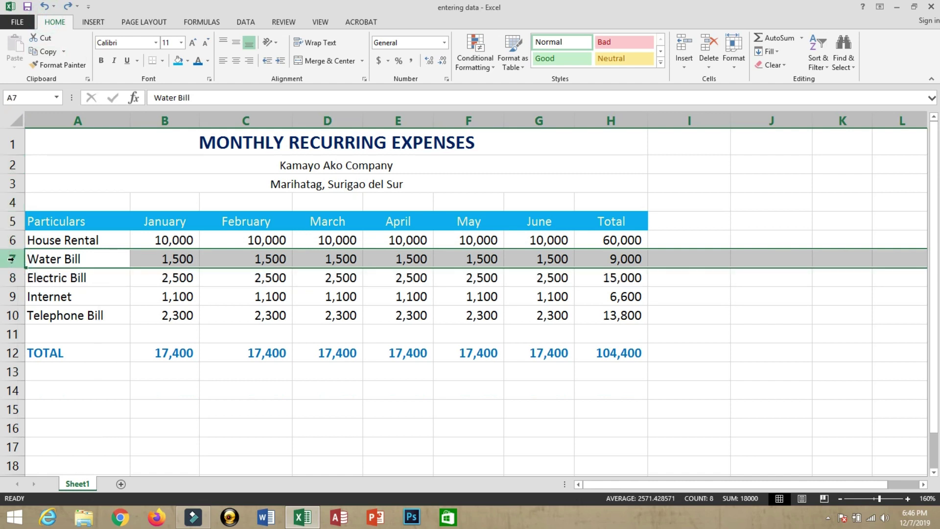
{"action": "right_click", "coordinate": [12, 260]}
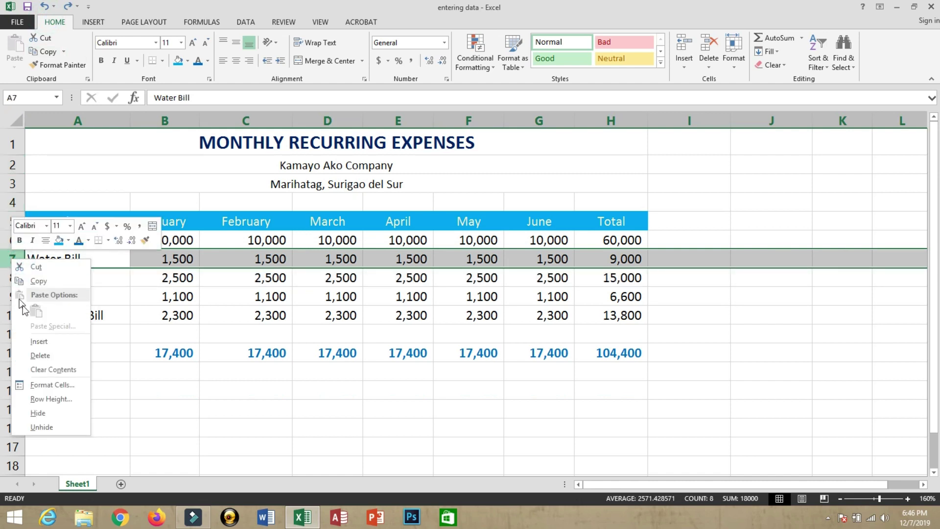
{"action": "left_click", "coordinate": [39, 342]}
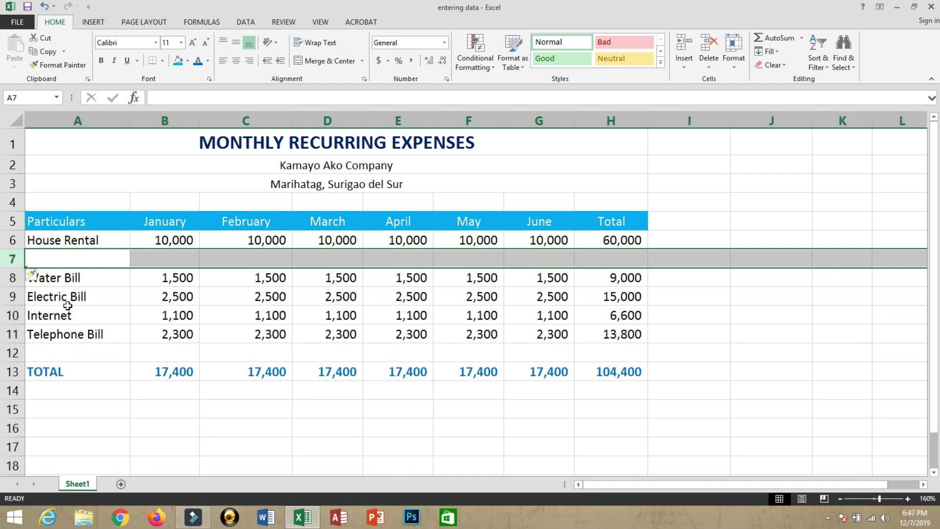
{"action": "left_click", "coordinate": [44, 6]}
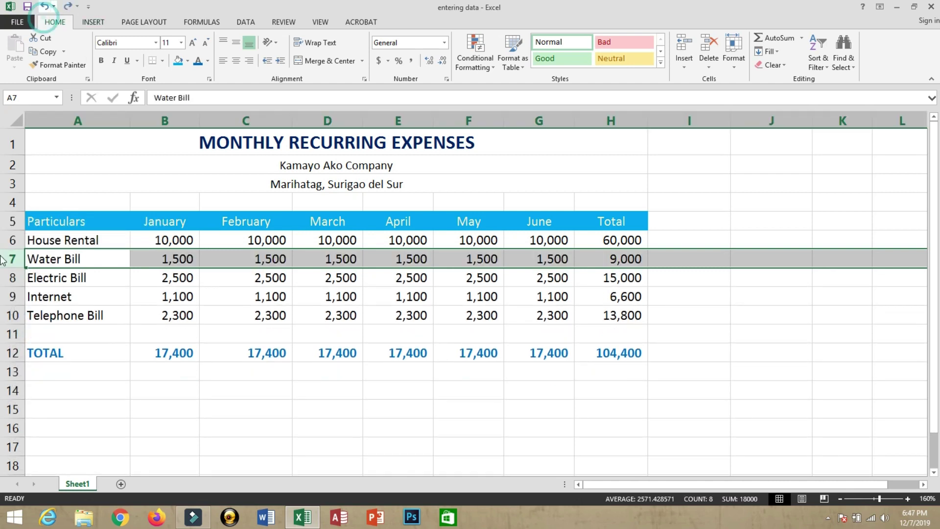
Step: Insert three blank rows above Water Bill using rows 7 to 9, and undo the insertion
{"action": "left_click_drag", "start_coordinate": [7, 260], "coordinate": [10, 296]}
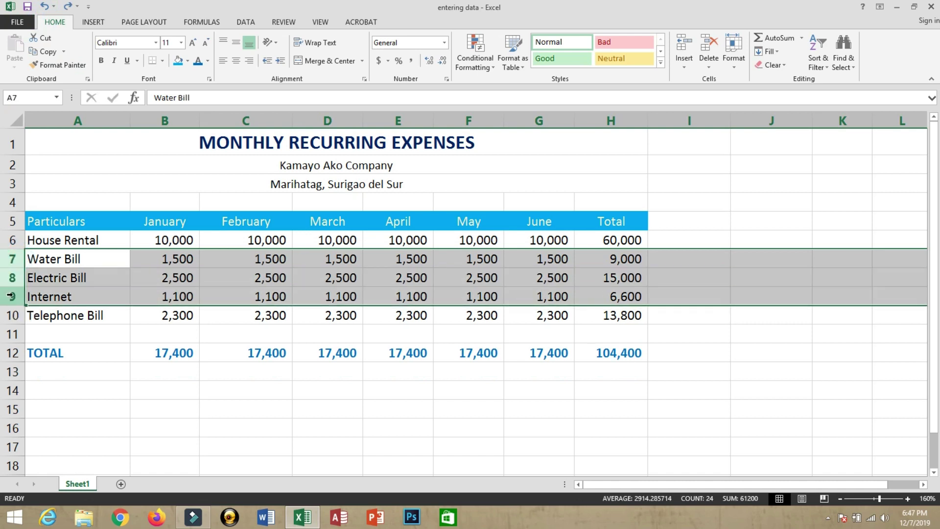
{"action": "right_click", "coordinate": [10, 295]}
{"action": "left_click", "coordinate": [40, 379]}
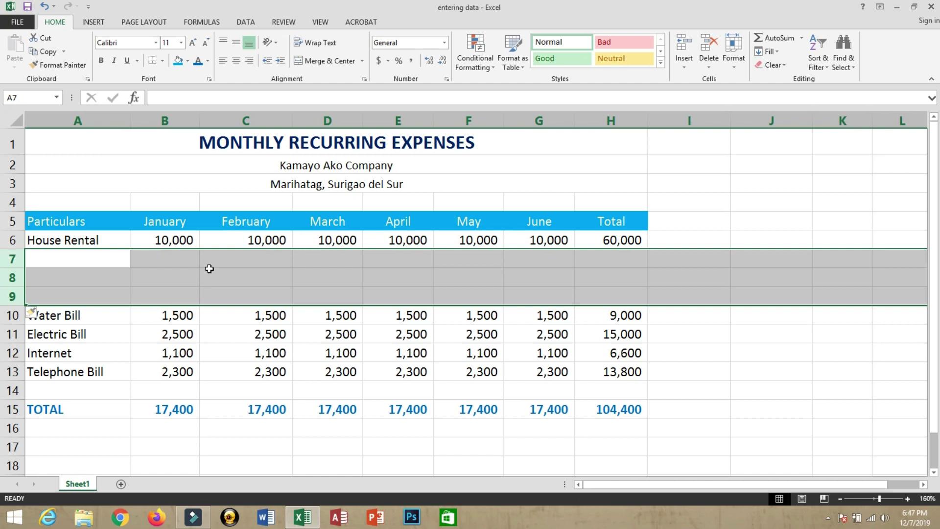
{"action": "key", "text": "ctrl+z"}
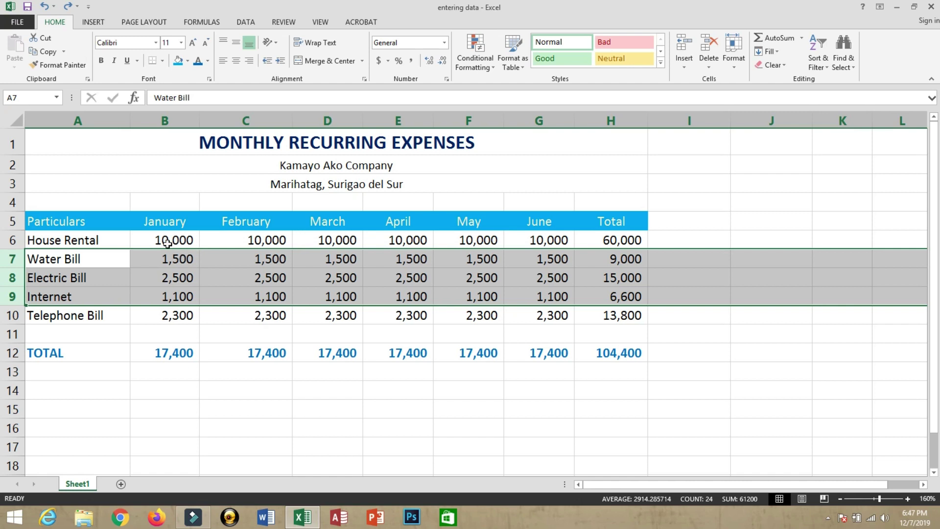
Step: Insert four blank rows between the header row and House Rental, and undo the insertion
{"action": "left_click_drag", "start_coordinate": [12, 239], "coordinate": [13, 299]}
{"action": "right_click", "coordinate": [13, 300]}
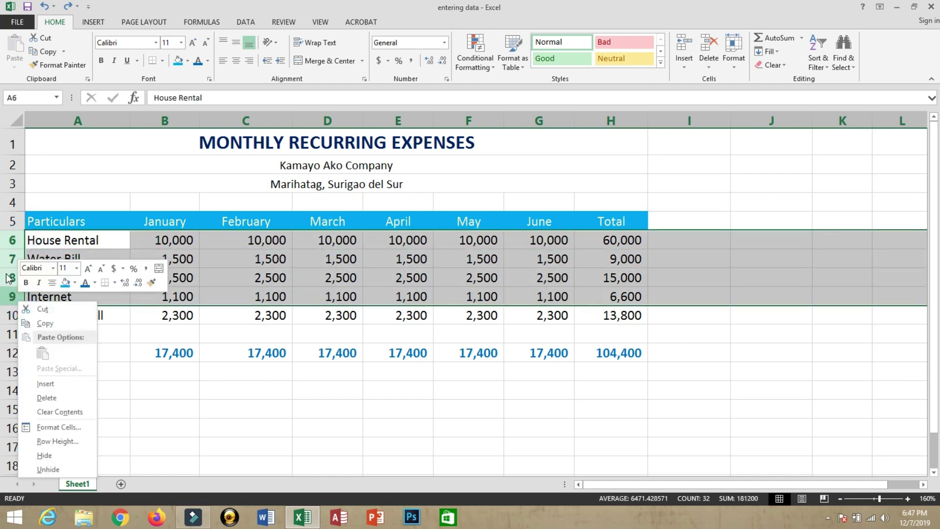
{"action": "left_click", "coordinate": [45, 383]}
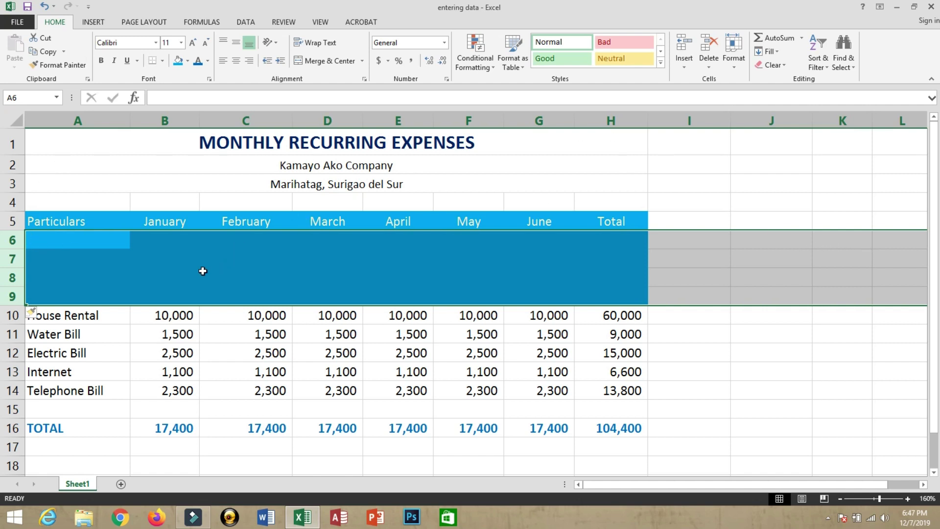
{"action": "key", "text": "ctrl+z"}
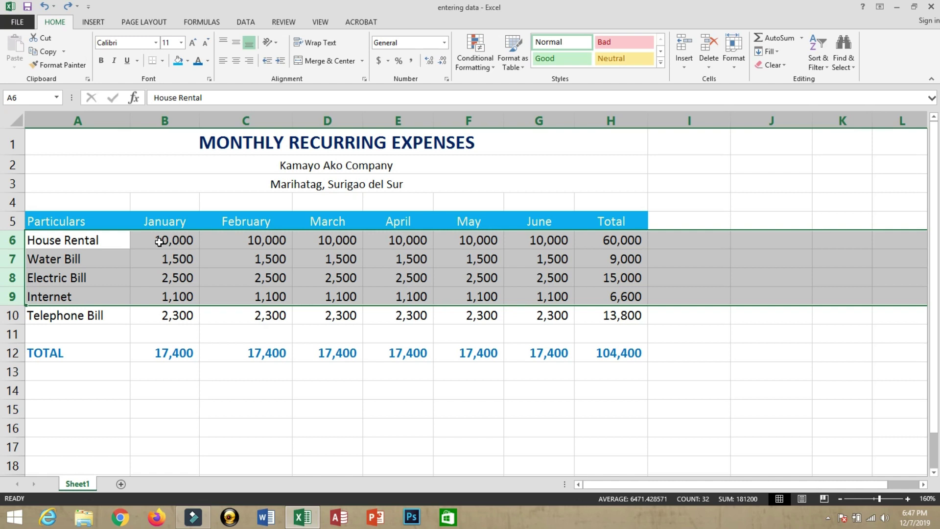
Step: Insert blank cells at the January range B5:B10 with the Shift cells right option
{"action": "left_click_drag", "start_coordinate": [157, 220], "coordinate": [155, 315]}
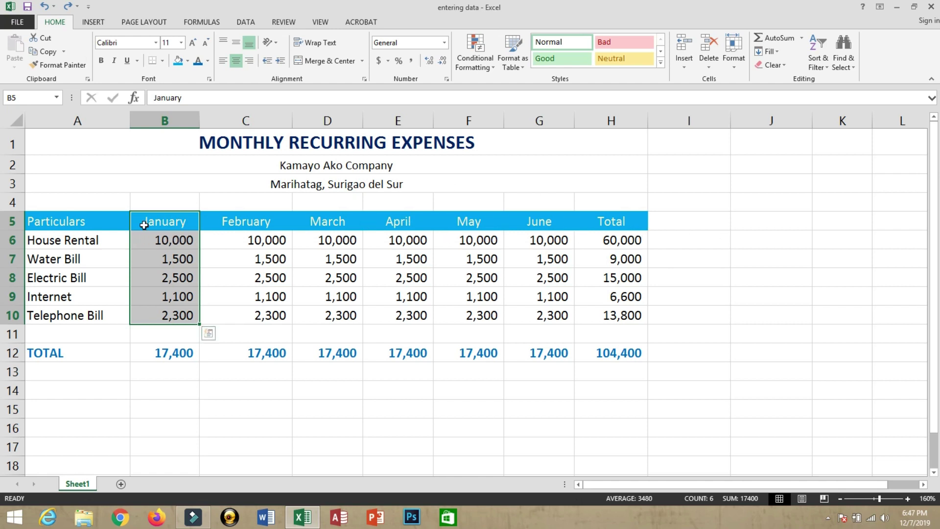
{"action": "left_click_drag", "start_coordinate": [143, 224], "coordinate": [161, 319]}
{"action": "right_click", "coordinate": [157, 281]}
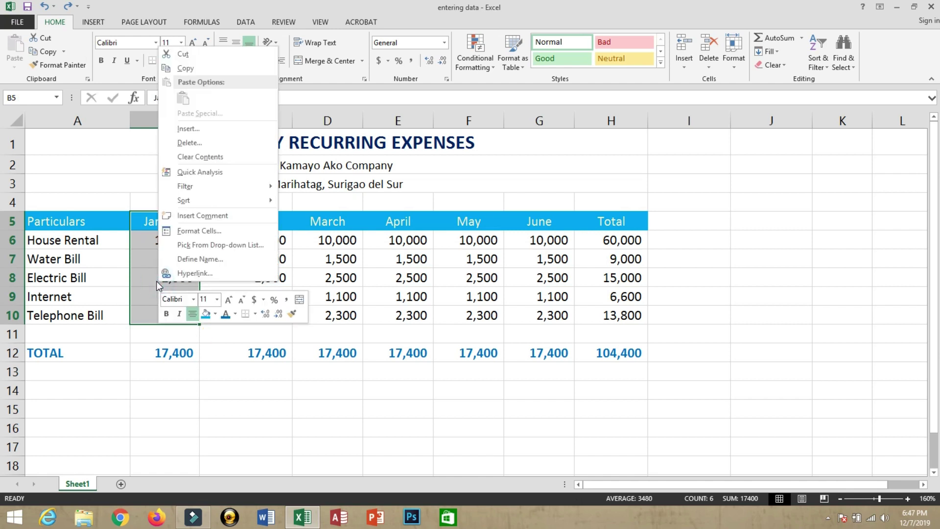
{"action": "left_click", "coordinate": [186, 128]}
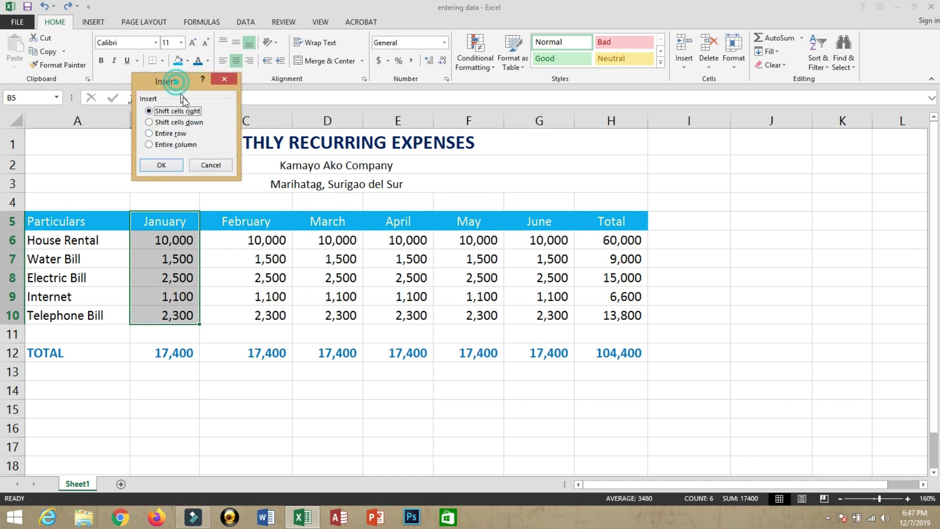
{"action": "left_click_drag", "start_coordinate": [178, 89], "coordinate": [259, 219]}
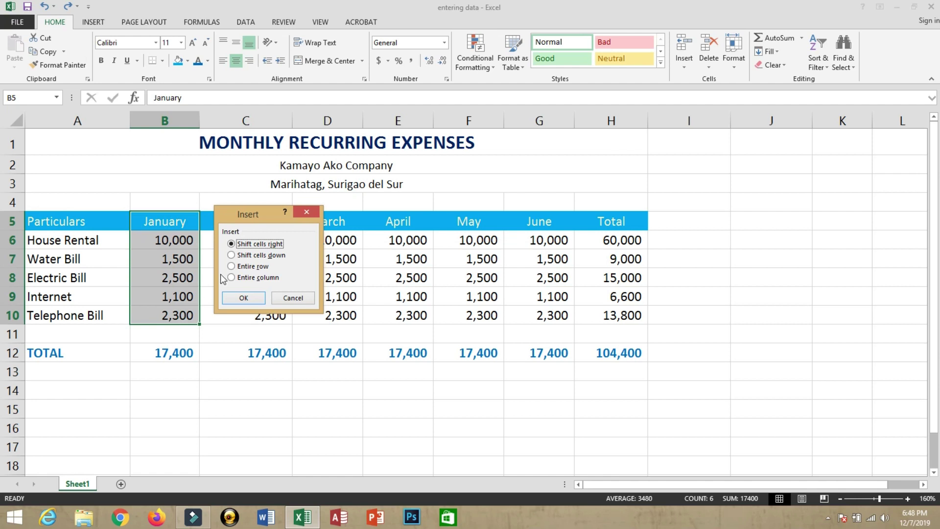
{"action": "left_click", "coordinate": [244, 298]}
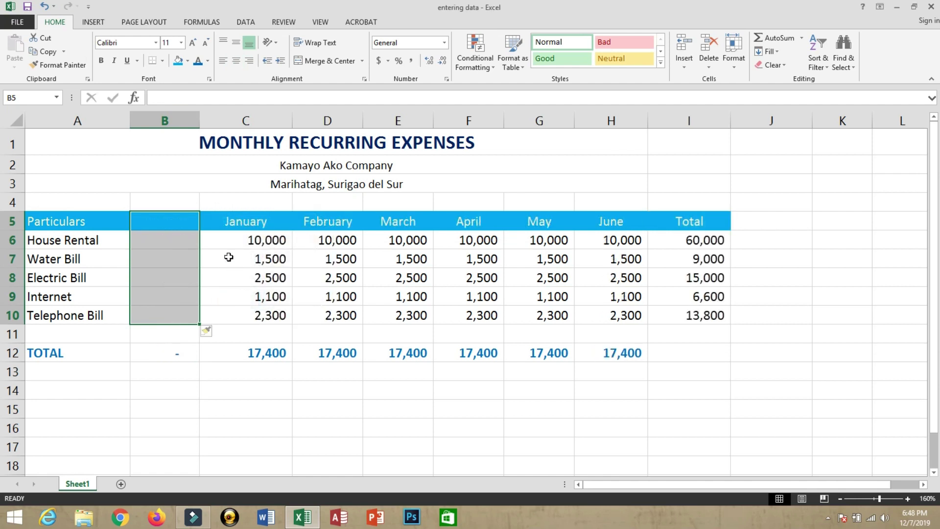
Step: Compare the shifted cells with the TOTAL row and the Total column formulas, and undo the cell insertion
{"action": "left_click_drag", "start_coordinate": [184, 218], "coordinate": [183, 313]}
{"action": "left_click_drag", "start_coordinate": [220, 219], "coordinate": [729, 303]}
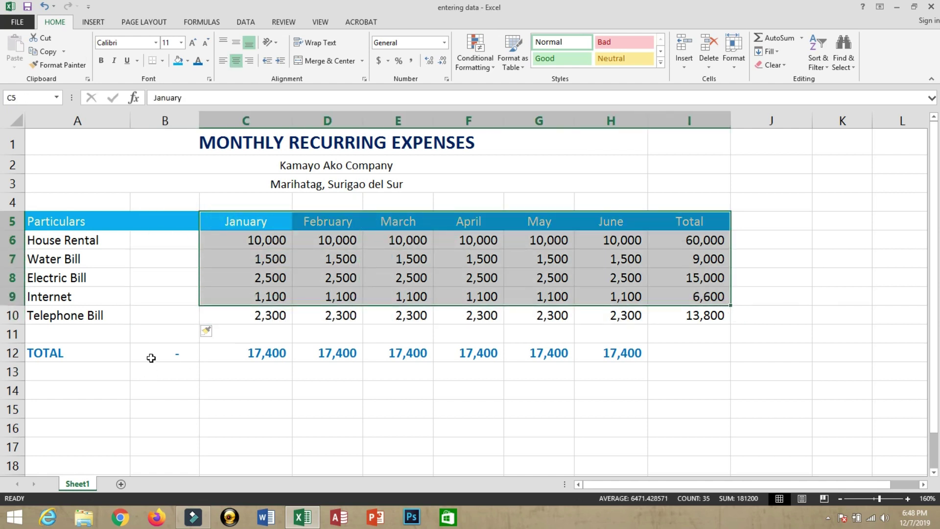
{"action": "left_click", "coordinate": [150, 358]}
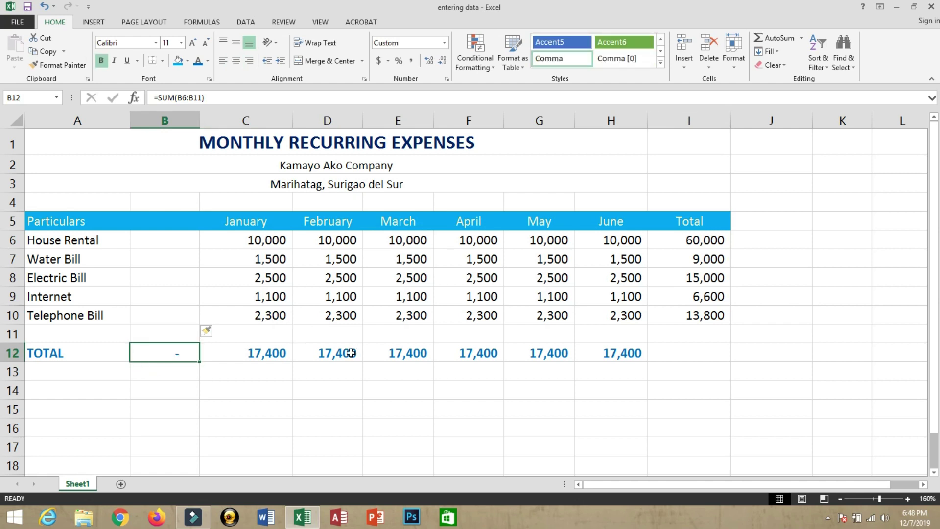
{"action": "left_click_drag", "start_coordinate": [640, 352], "coordinate": [268, 356]}
{"action": "left_click_drag", "start_coordinate": [707, 237], "coordinate": [713, 312]}
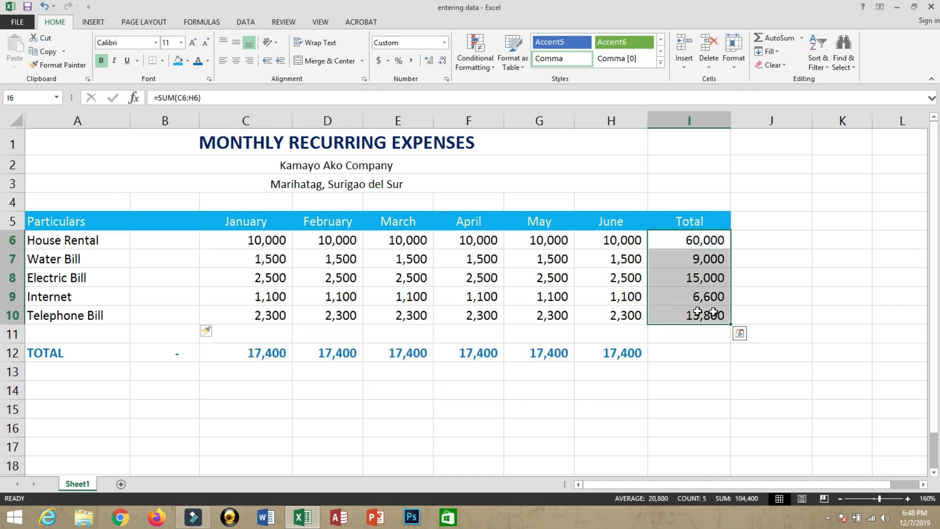
{"action": "left_click", "coordinate": [45, 7]}
Step: Insert blank cells at the January range including its total, B5:B12, with the Shift cells right option
{"action": "left_click", "coordinate": [162, 222]}
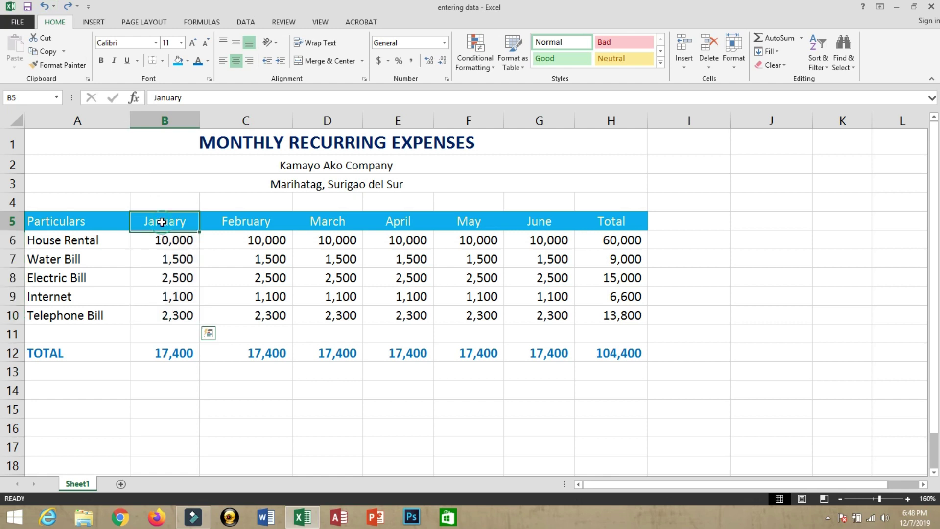
{"action": "left_click_drag", "start_coordinate": [161, 222], "coordinate": [171, 354]}
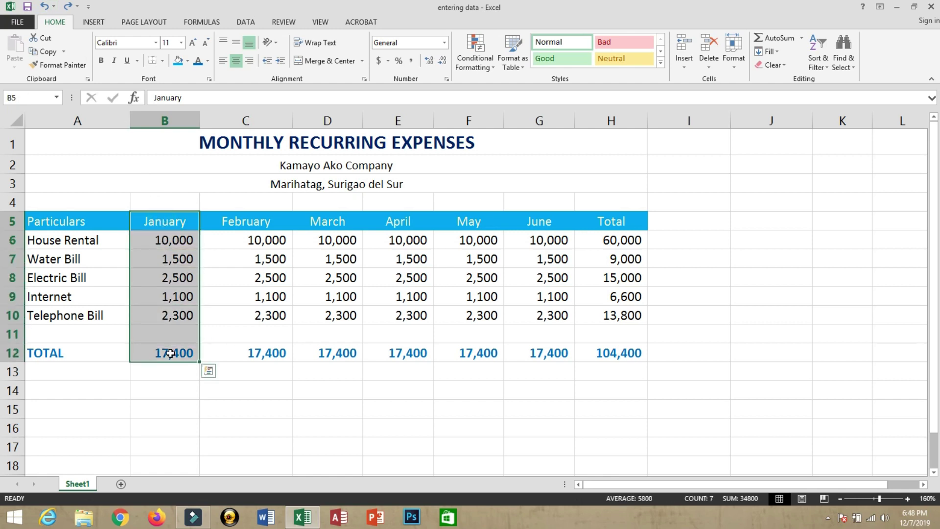
{"action": "right_click", "coordinate": [170, 353]}
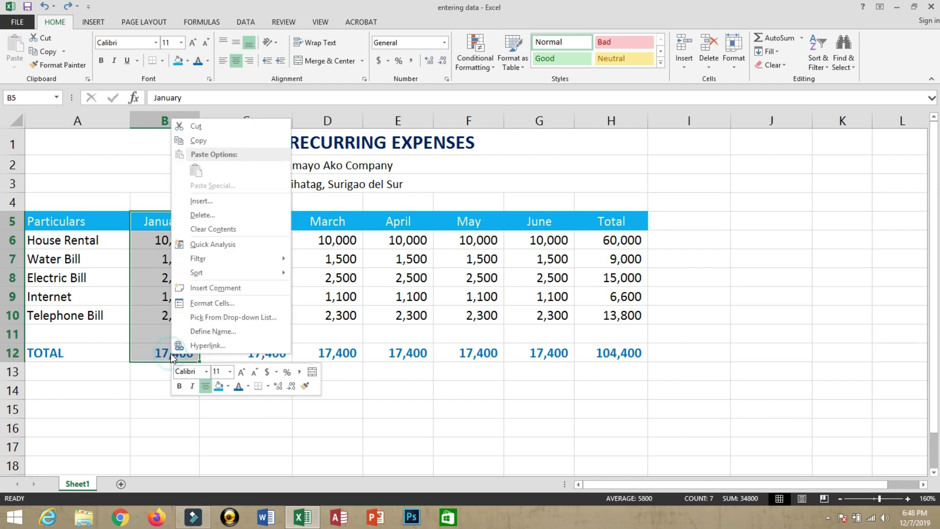
{"action": "left_click", "coordinate": [190, 200]}
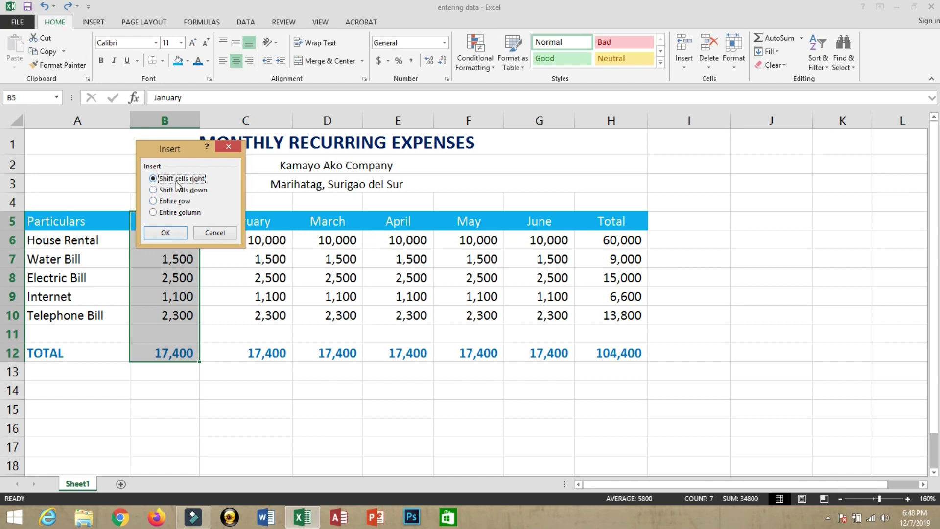
{"action": "left_click", "coordinate": [163, 233]}
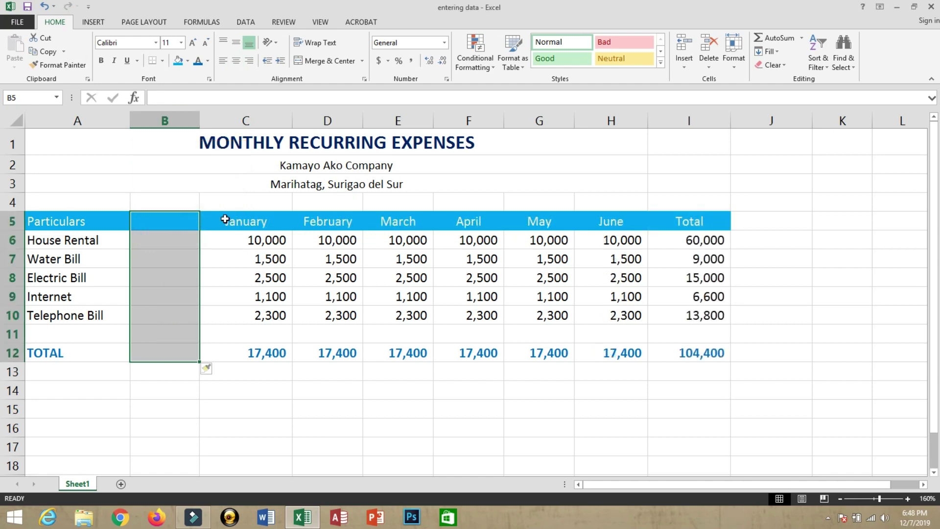
Step: Compare the shifted table with the merged title rows and the blank January header cell, and undo the cell insertion
{"action": "left_click_drag", "start_coordinate": [225, 218], "coordinate": [705, 355]}
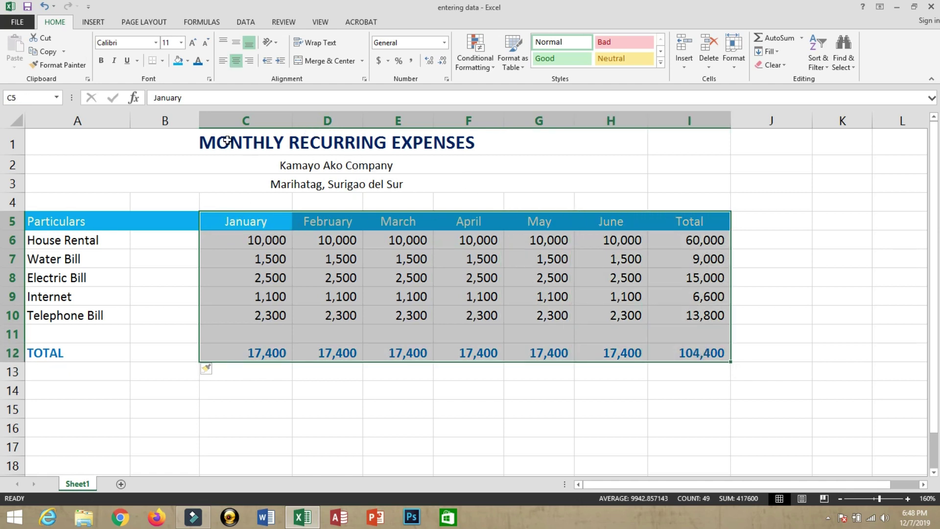
{"action": "left_click", "coordinate": [225, 136]}
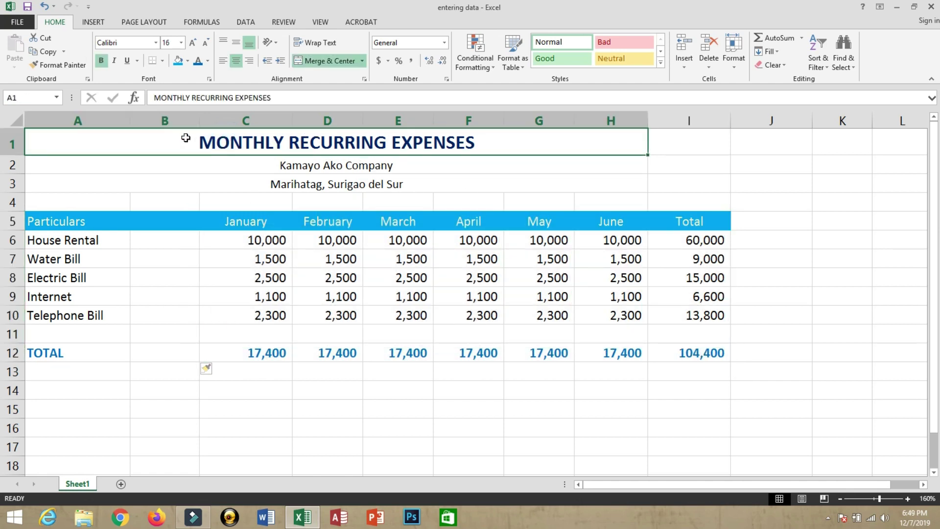
{"action": "left_click", "coordinate": [184, 137]}
{"action": "left_click_drag", "start_coordinate": [187, 177], "coordinate": [221, 178]}
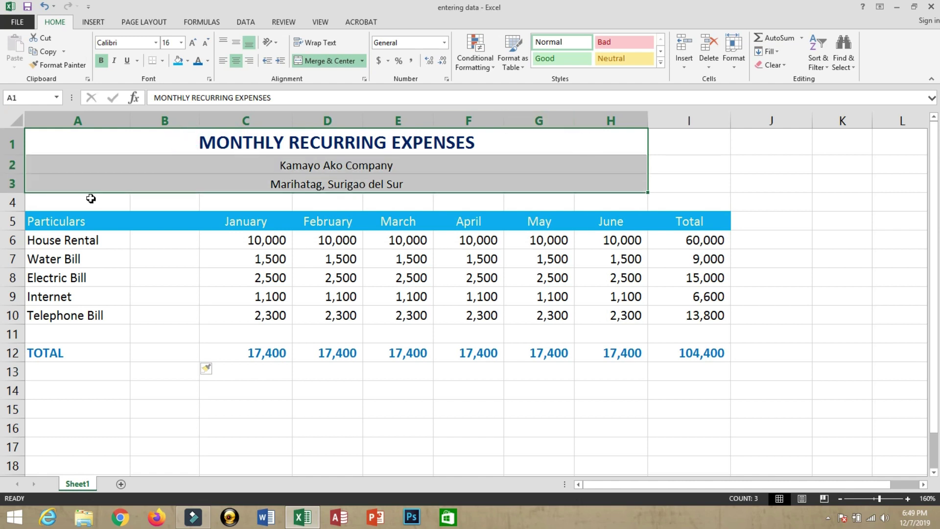
{"action": "left_click", "coordinate": [46, 141]}
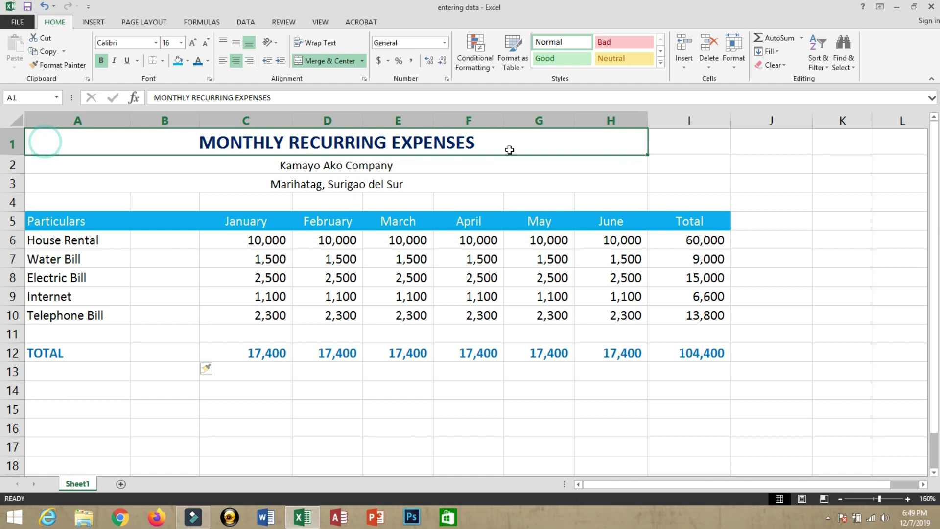
{"action": "mouse_move", "coordinate": [510, 149]}
{"action": "left_mouse_down"}
{"action": "mouse_move", "coordinate": [680, 152]}
{"action": "mouse_move", "coordinate": [686, 355]}
{"action": "mouse_move", "coordinate": [684, 315]}
{"action": "left_mouse_up"}
{"action": "left_click_drag", "start_coordinate": [684, 278], "coordinate": [683, 278]}
{"action": "left_click", "coordinate": [169, 221]}
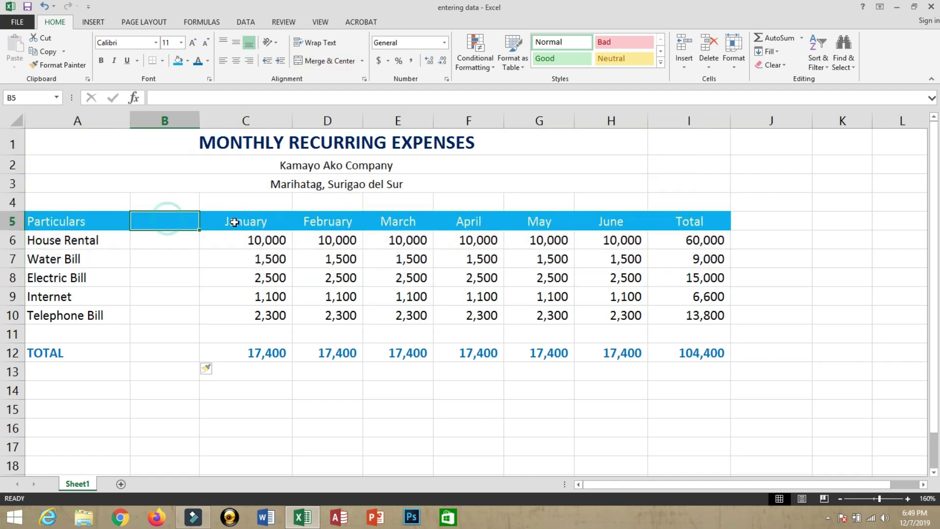
{"action": "left_click", "coordinate": [237, 222]}
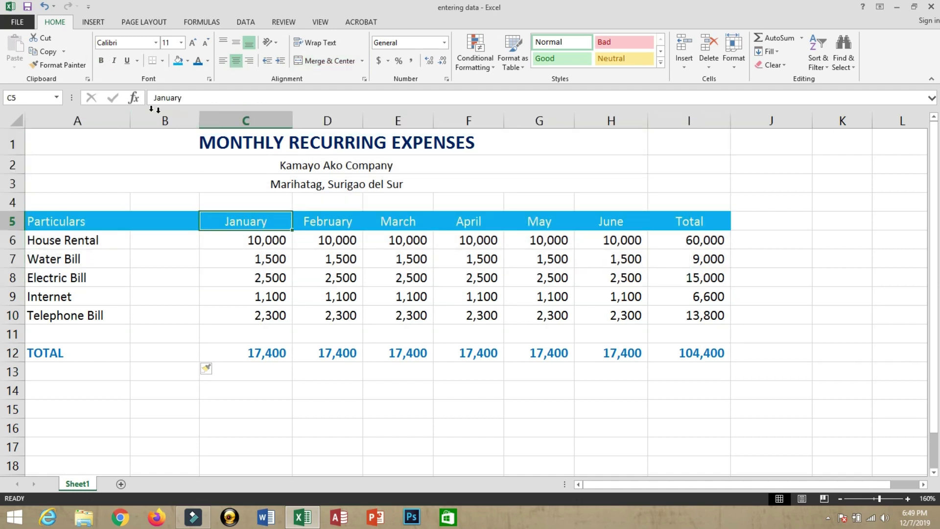
{"action": "left_click_drag", "start_coordinate": [164, 121], "coordinate": [611, 121]}
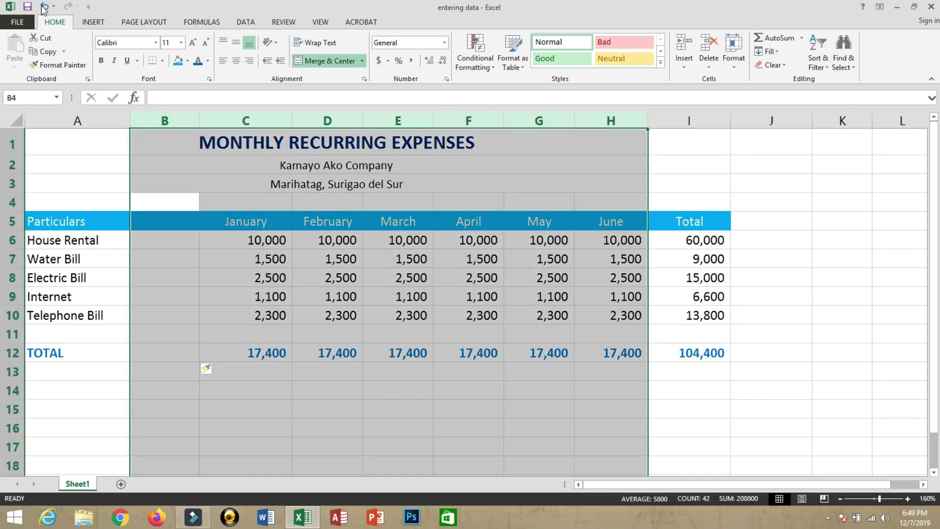
{"action": "key", "text": "ctrl+z"}
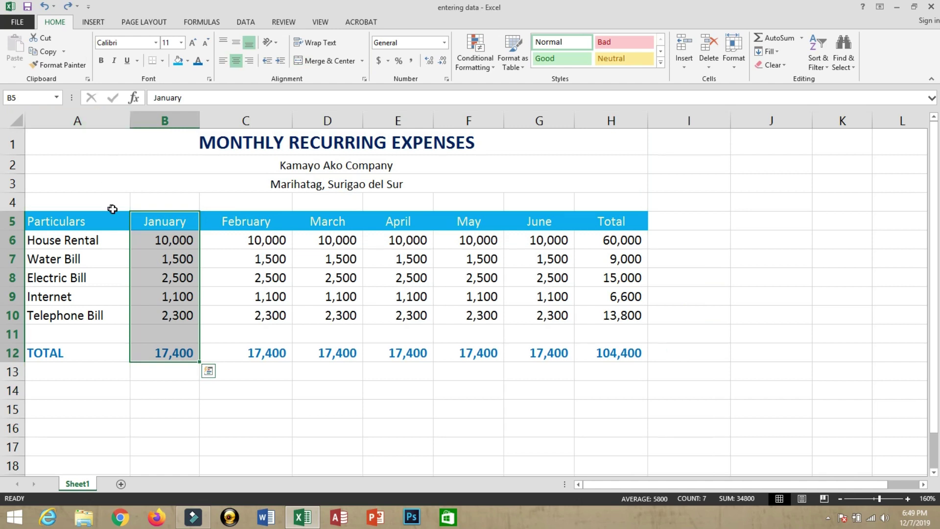
Step: Insert blank cells at B5:B12 with the Shift cells down option, review the February to Total block, and undo the insertion
{"action": "left_click", "coordinate": [164, 222]}
{"action": "left_click_drag", "start_coordinate": [164, 221], "coordinate": [169, 353]}
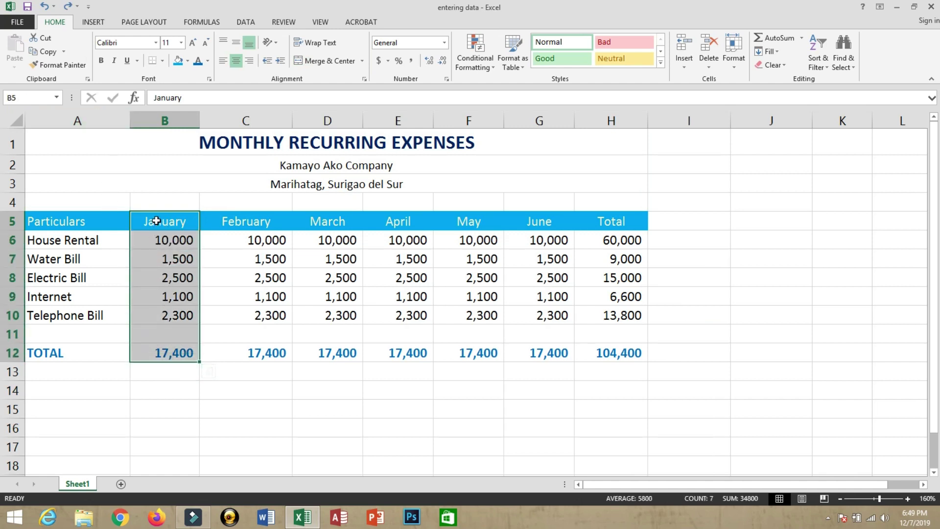
{"action": "left_click_drag", "start_coordinate": [153, 218], "coordinate": [165, 353]}
{"action": "right_click", "coordinate": [160, 257]}
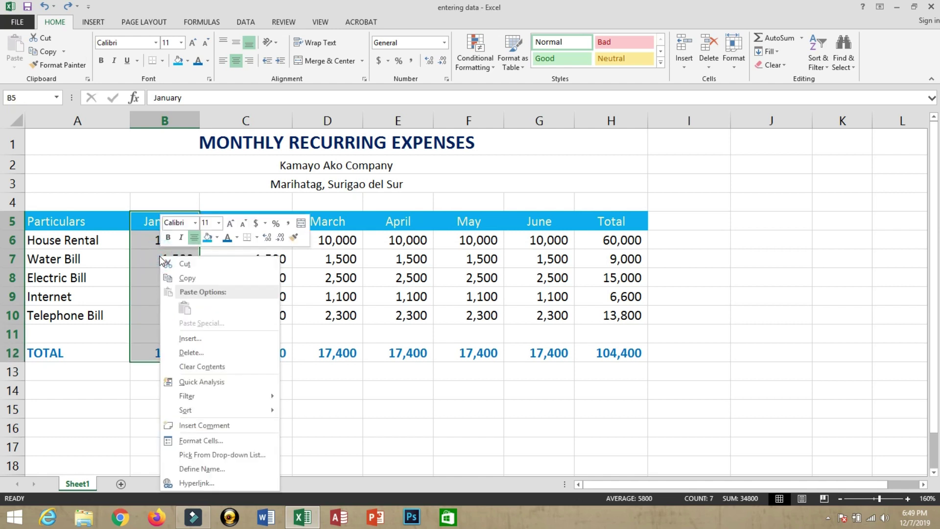
{"action": "left_click", "coordinate": [178, 342]}
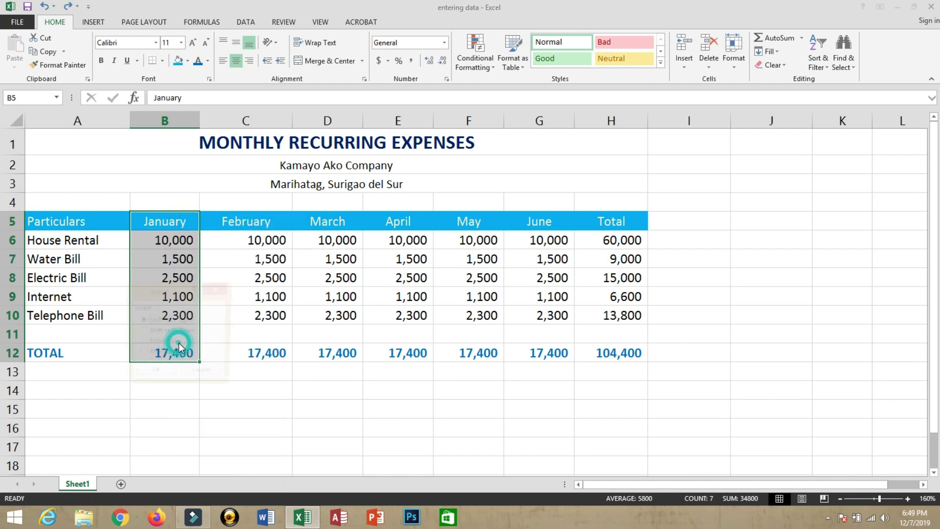
{"action": "left_click_drag", "start_coordinate": [161, 291], "coordinate": [243, 245]}
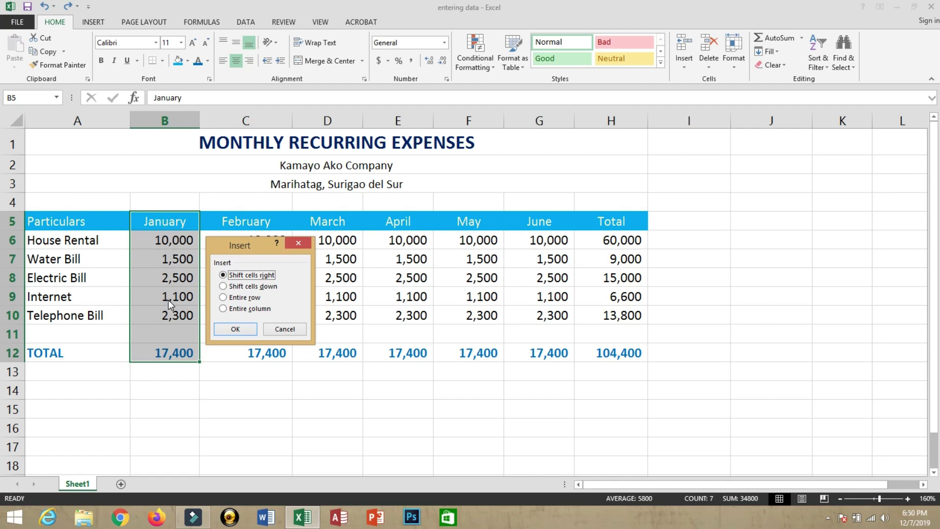
{"action": "left_click", "coordinate": [224, 286]}
{"action": "left_click", "coordinate": [235, 329]}
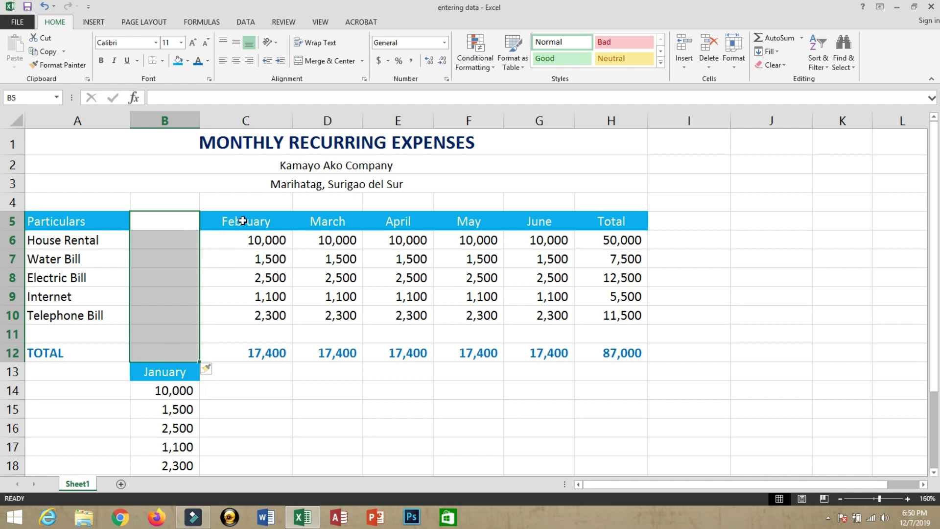
{"action": "left_click_drag", "start_coordinate": [242, 221], "coordinate": [639, 355]}
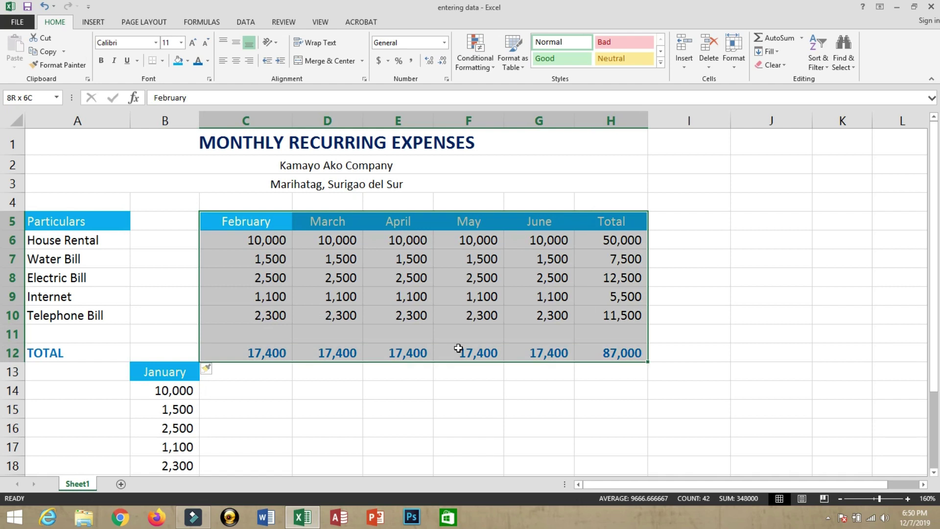
{"action": "left_click", "coordinate": [44, 8]}
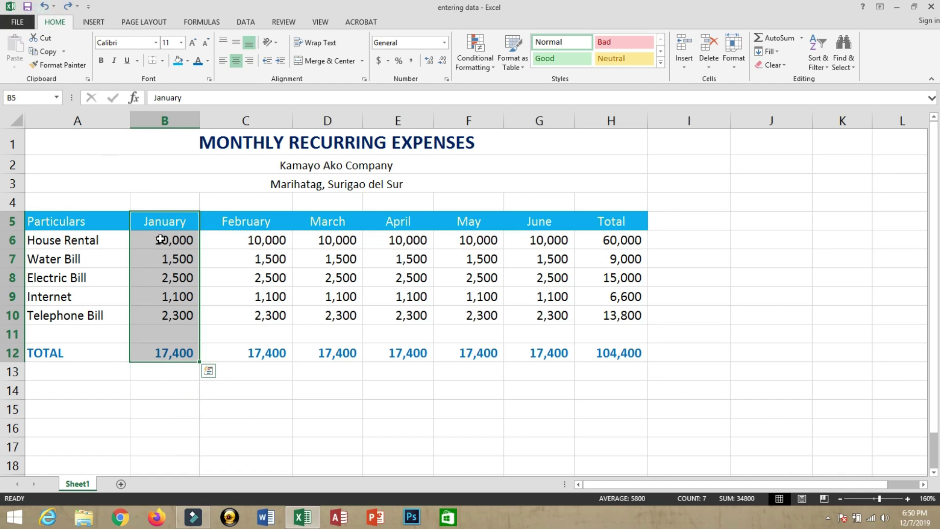
Step: Insert blank rows above the table header from the January range B5:B12 with the Entire row option
{"action": "right_click", "coordinate": [162, 242]}
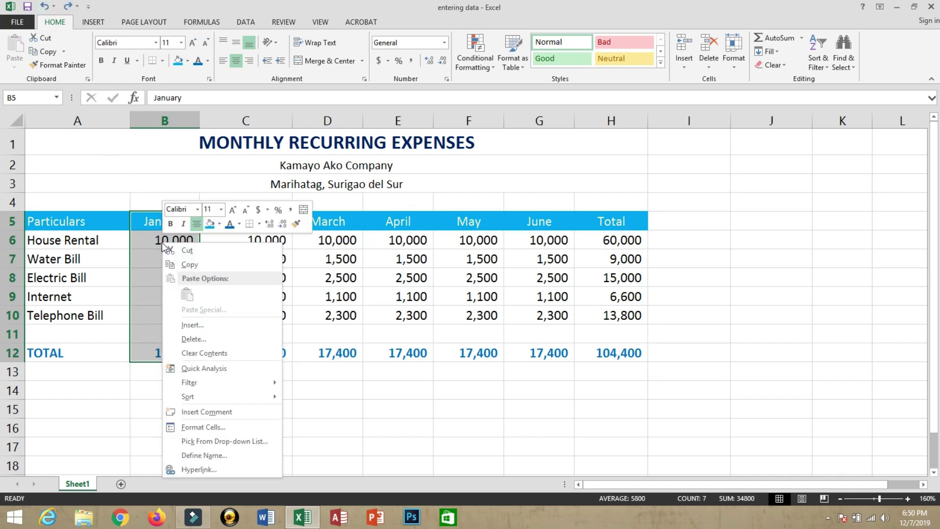
{"action": "left_click", "coordinate": [183, 326]}
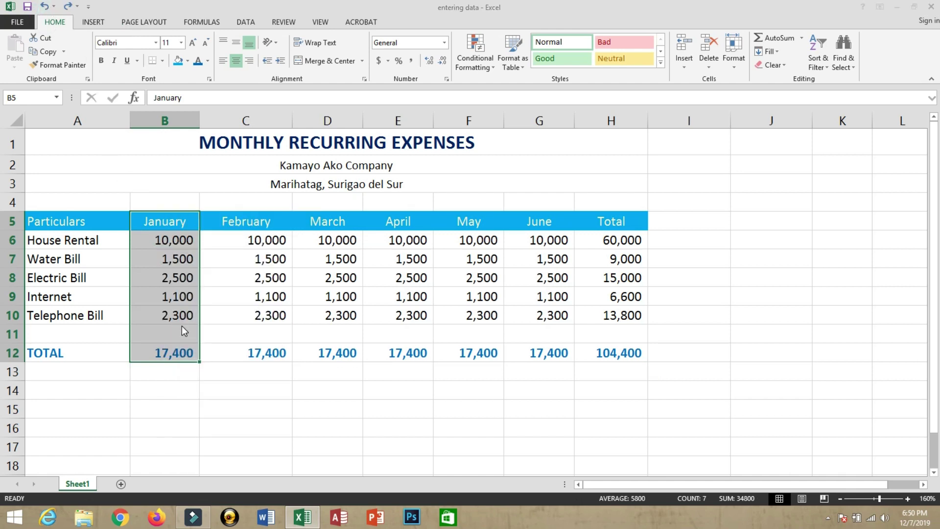
{"action": "left_click_drag", "start_coordinate": [175, 279], "coordinate": [273, 250]}
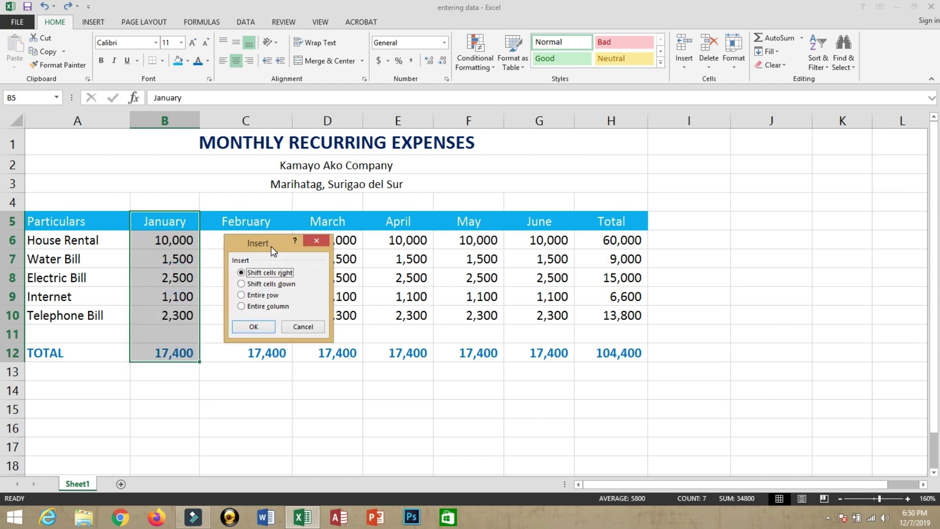
{"action": "left_click", "coordinate": [241, 294]}
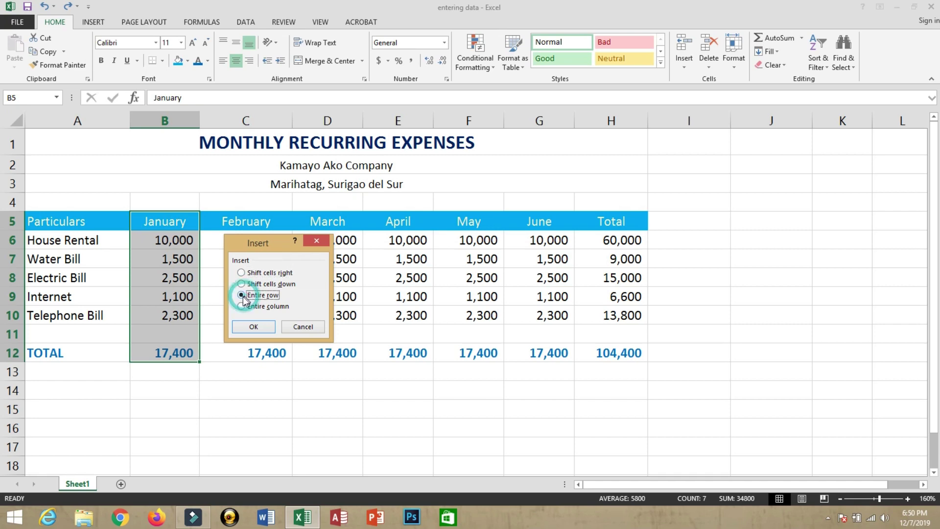
{"action": "left_click", "coordinate": [253, 327]}
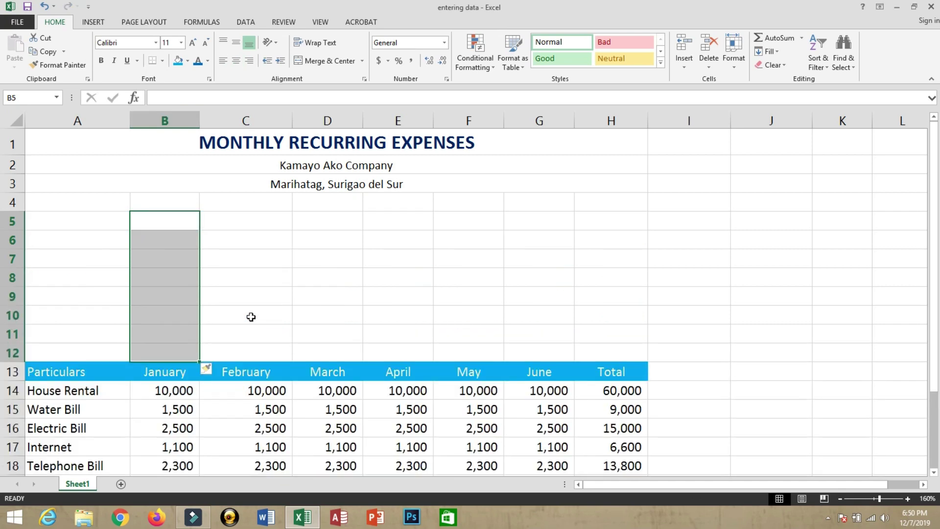
Step: Examine the blank rows above the table and the moved header row, and undo the row insertion
{"action": "left_click", "coordinate": [163, 221]}
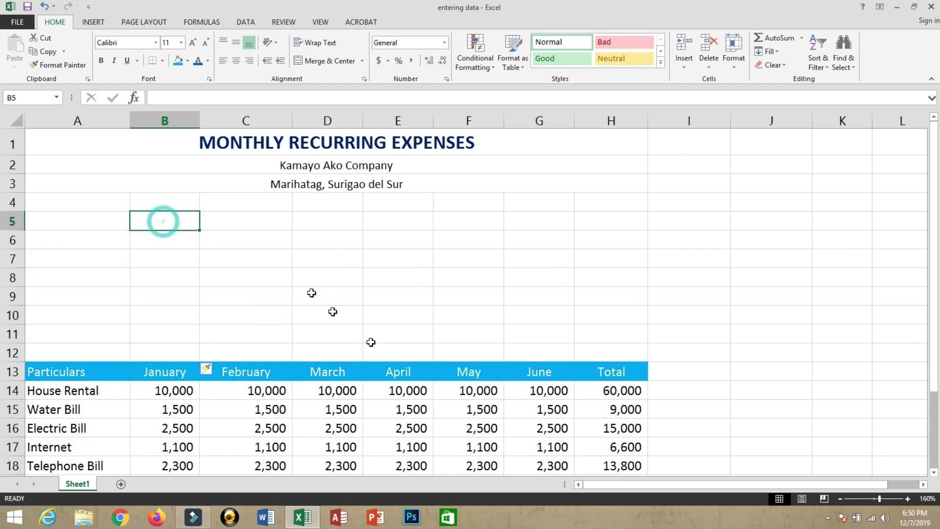
{"action": "mouse_move", "coordinate": [371, 342]}
{"action": "left_mouse_down"}
{"action": "mouse_move", "coordinate": [426, 355]}
{"action": "mouse_move", "coordinate": [610, 348]}
{"action": "left_mouse_up"}
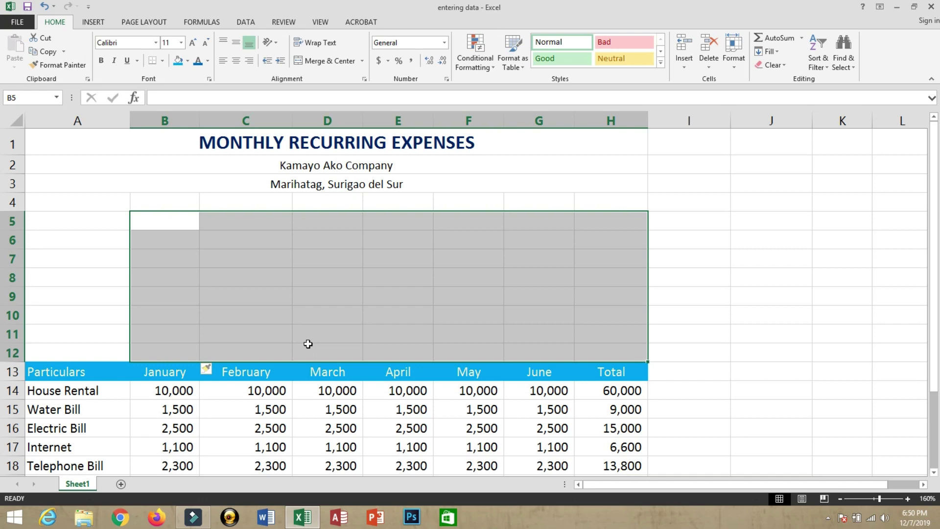
{"action": "scroll", "coordinate": [308, 344], "scroll_direction": "down", "scroll_amount": 2}
{"action": "left_click", "coordinate": [13, 251]}
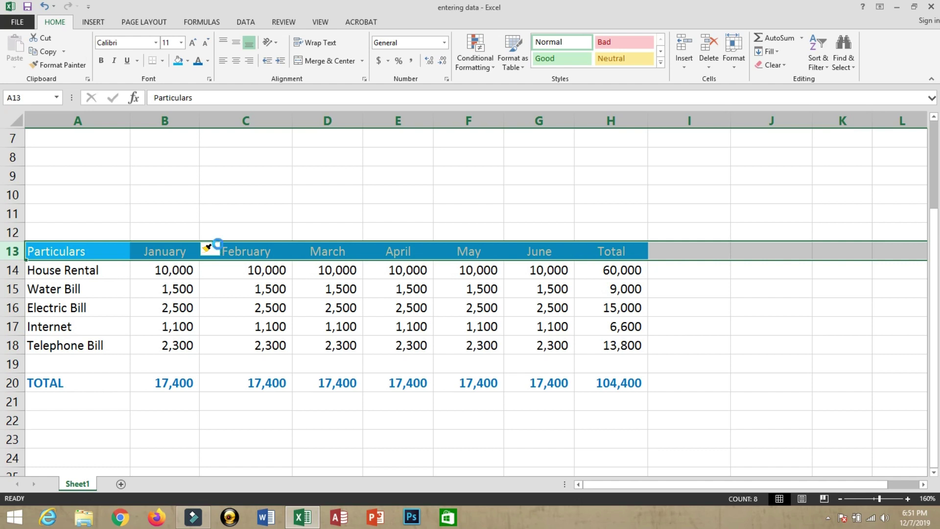
{"action": "key", "text": "ctrl+z"}
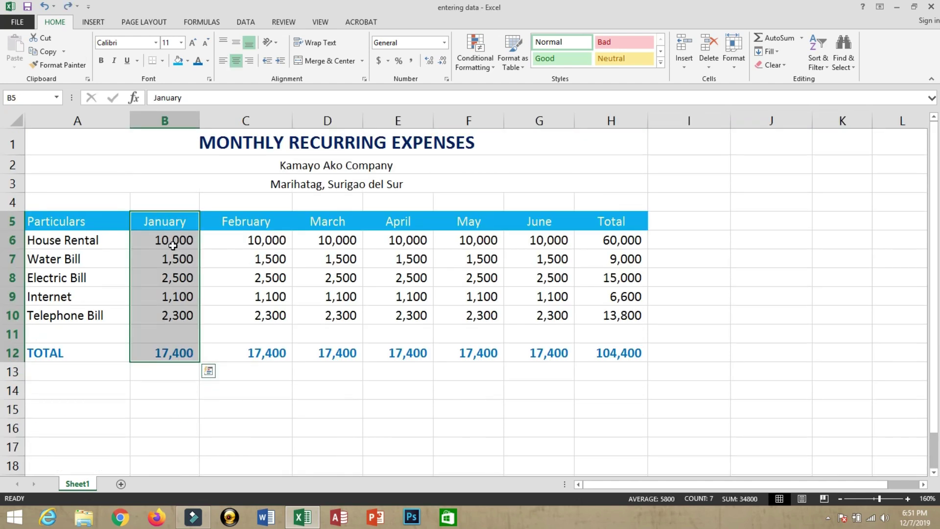
Step: Insert a blank column before January from the range B5:B12 with the Entire column option, and check the title against the table width
{"action": "right_click", "coordinate": [172, 246]}
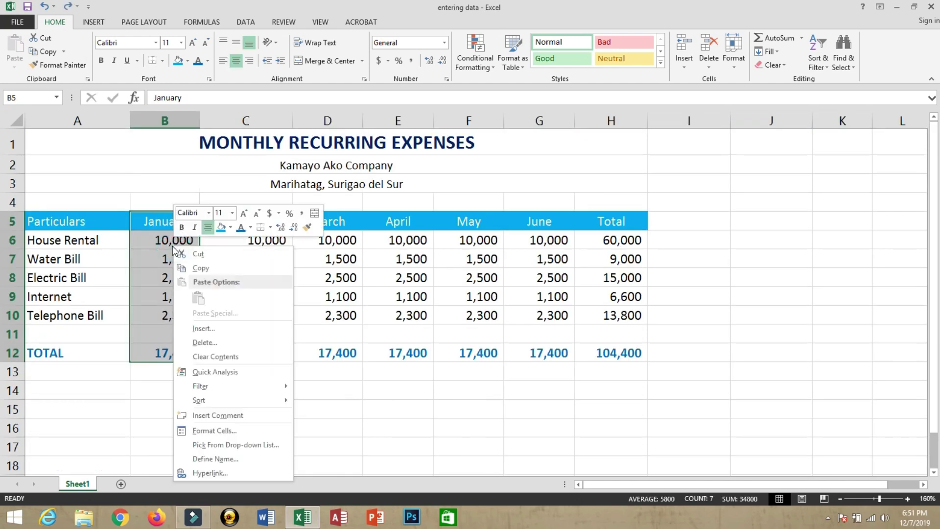
{"action": "left_click", "coordinate": [195, 331]}
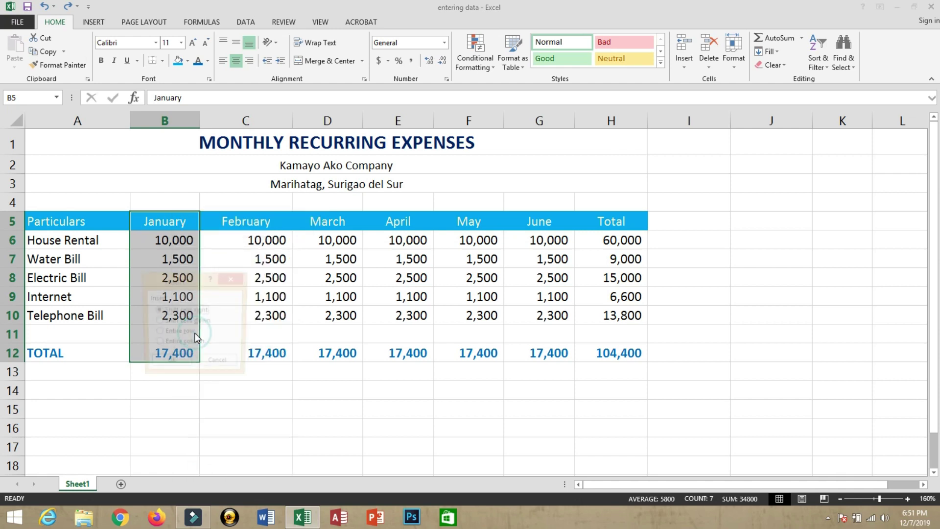
{"action": "left_click_drag", "start_coordinate": [187, 283], "coordinate": [209, 277]}
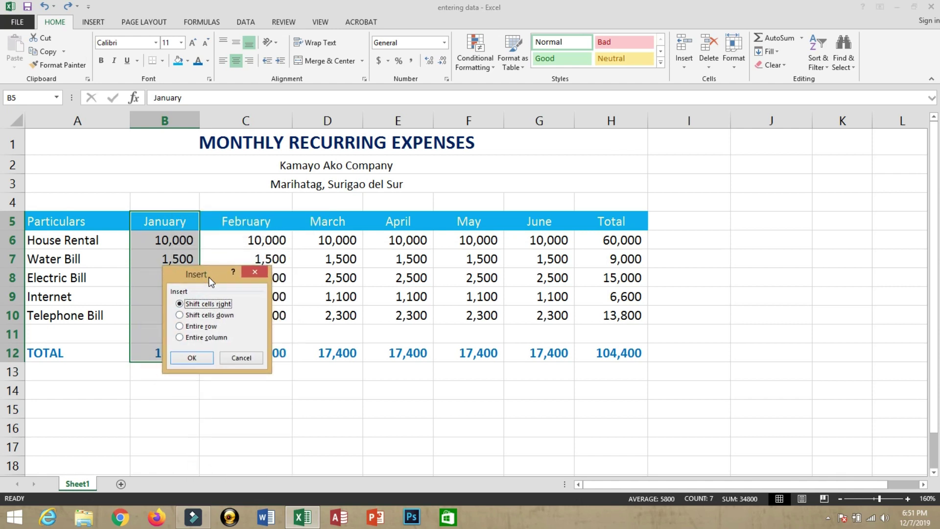
{"action": "left_click", "coordinate": [185, 337]}
{"action": "left_click", "coordinate": [184, 361]}
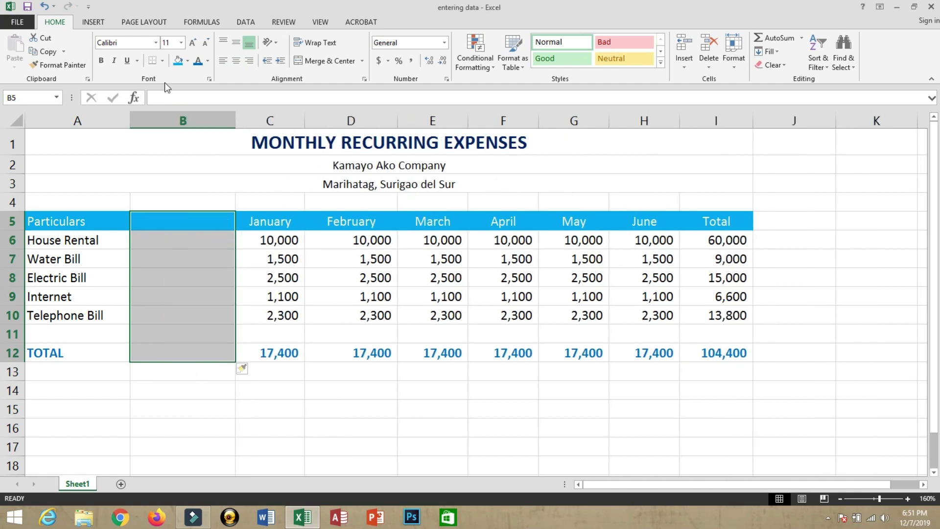
{"action": "left_click", "coordinate": [641, 145]}
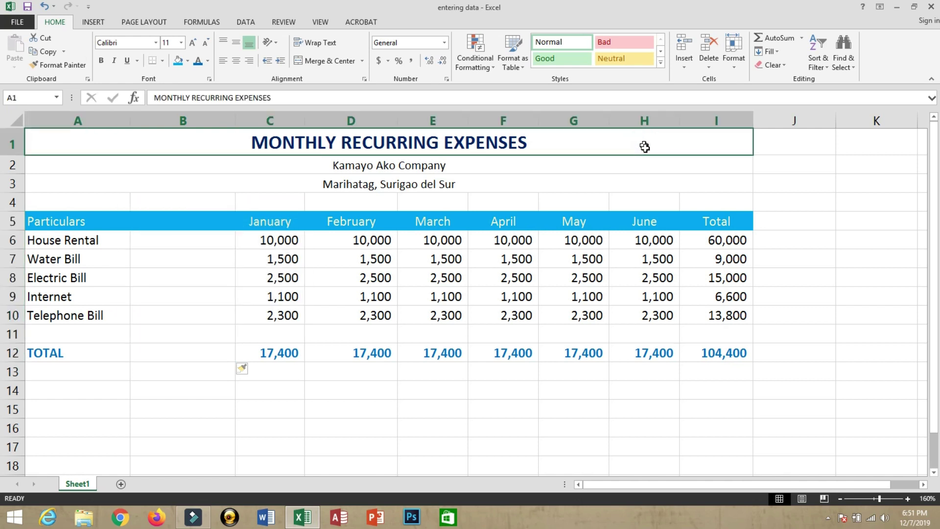
{"action": "left_click_drag", "start_coordinate": [644, 145], "coordinate": [639, 278]}
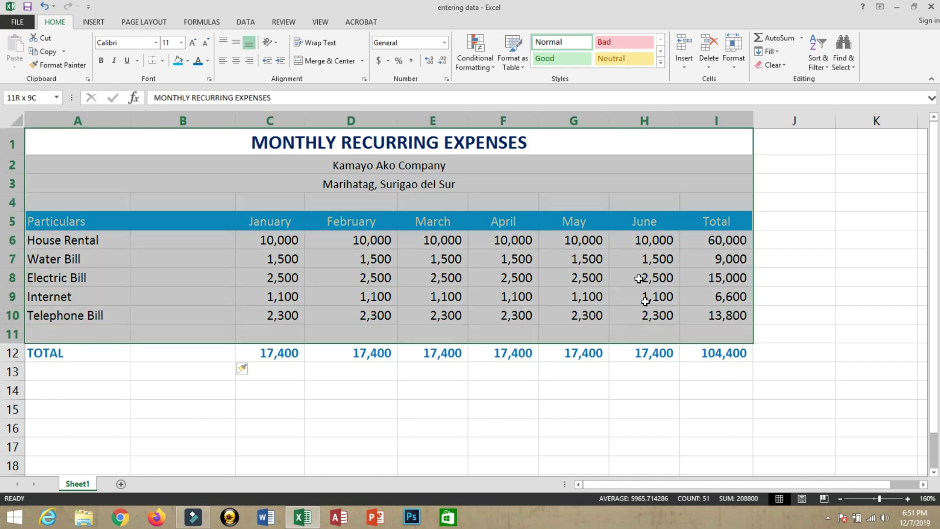
Step: Undo the blank column insertion before January and check the title against the table width
{"action": "left_click", "coordinate": [639, 278]}
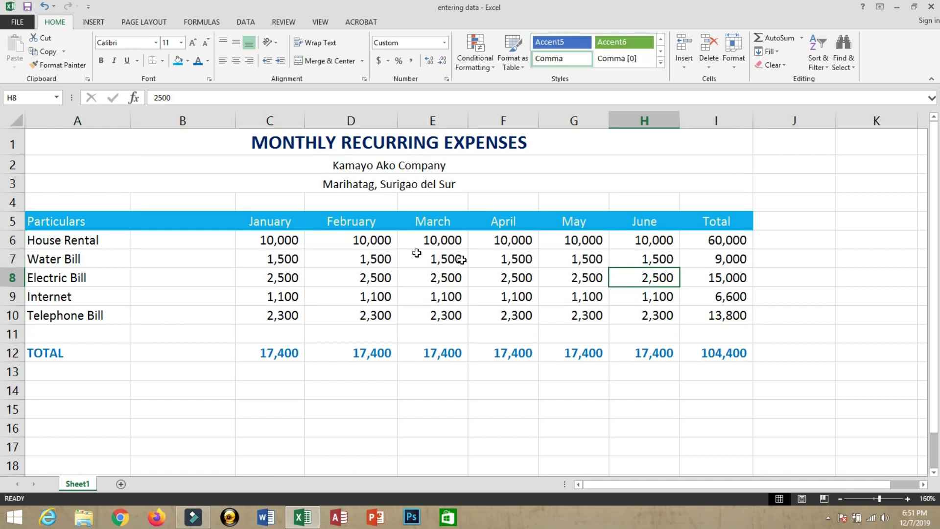
{"action": "key", "text": "ctrl+z"}
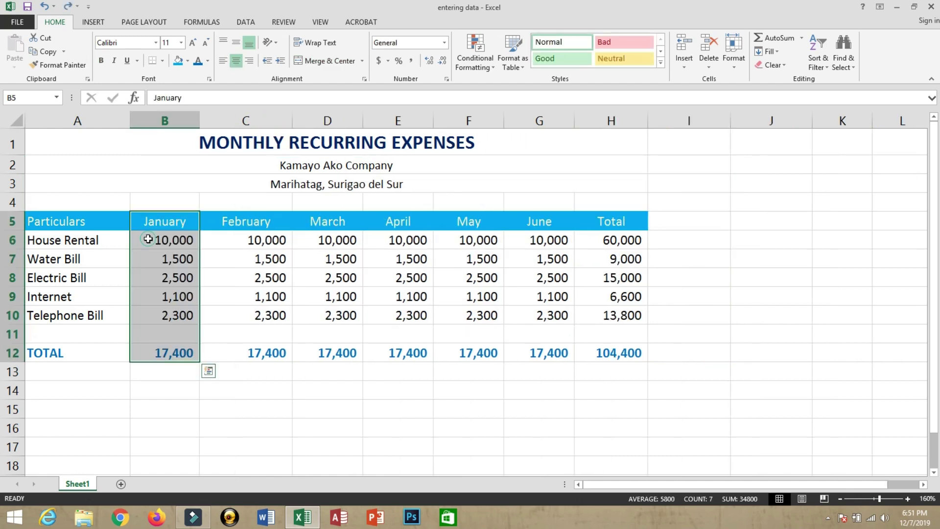
{"action": "right_click", "coordinate": [148, 239]}
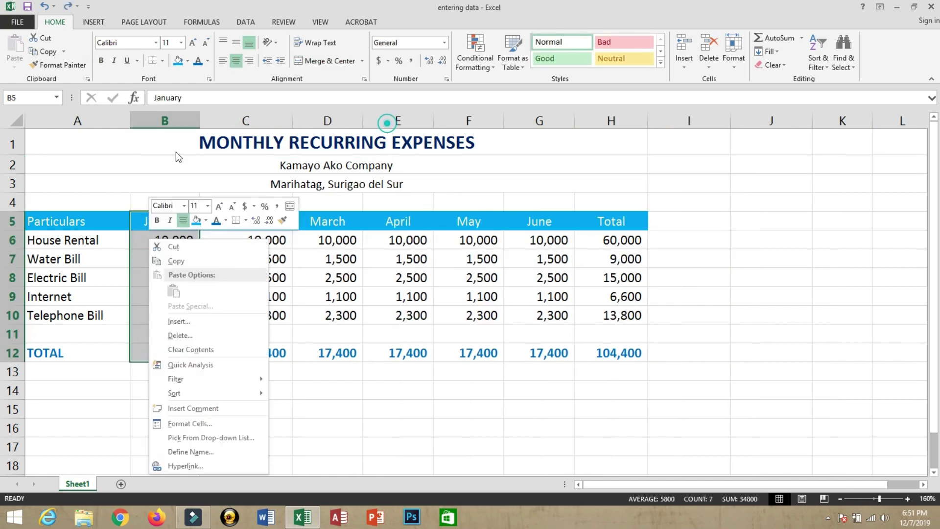
{"action": "left_click", "coordinate": [126, 137]}
{"action": "left_click_drag", "start_coordinate": [129, 139], "coordinate": [171, 361]}
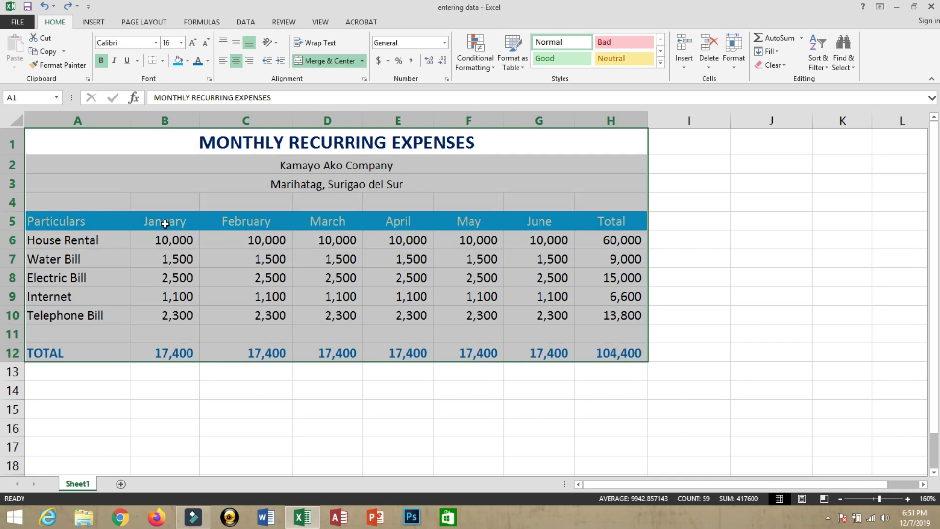
Step: Insert blank cells at B5:B12 with the Shift cells right option, check the title rows against the table width, and undo the insertion
{"action": "left_click_drag", "start_coordinate": [162, 222], "coordinate": [186, 350]}
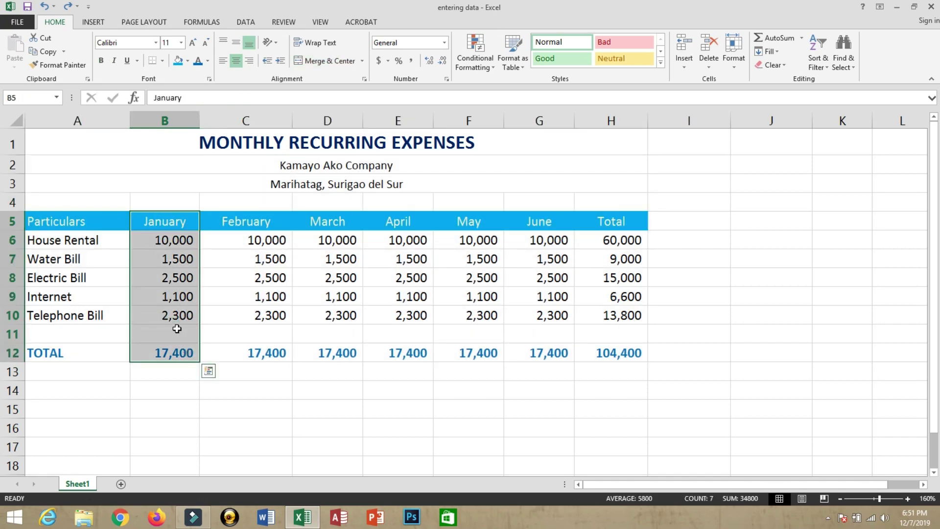
{"action": "right_click", "coordinate": [177, 328]}
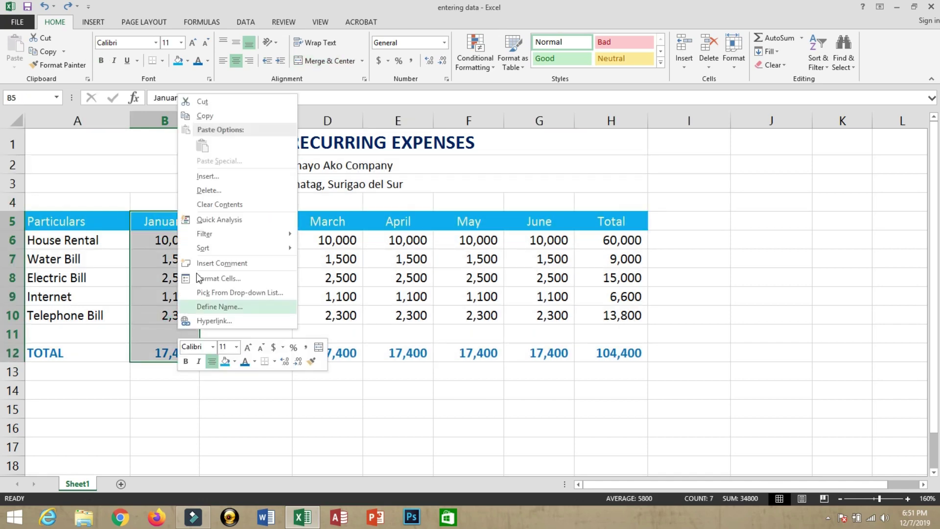
{"action": "left_click", "coordinate": [204, 182]}
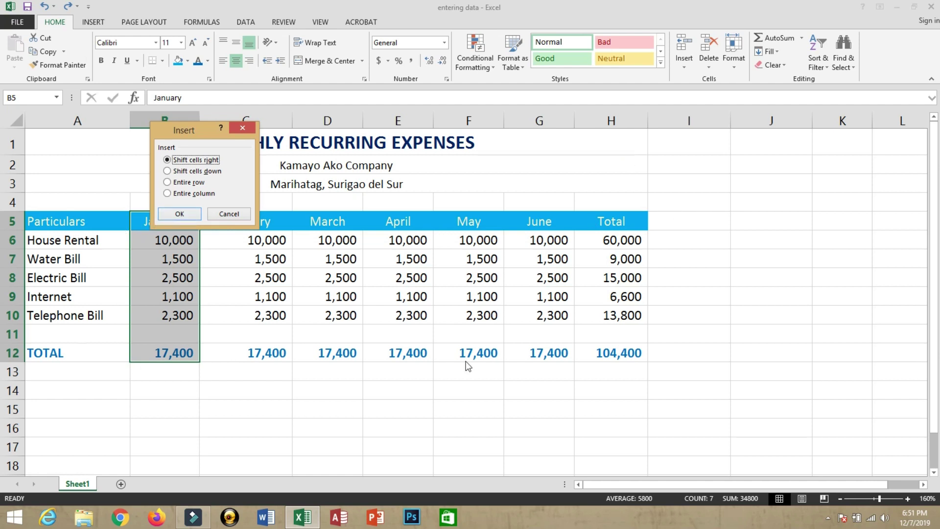
{"action": "left_click", "coordinate": [176, 214]}
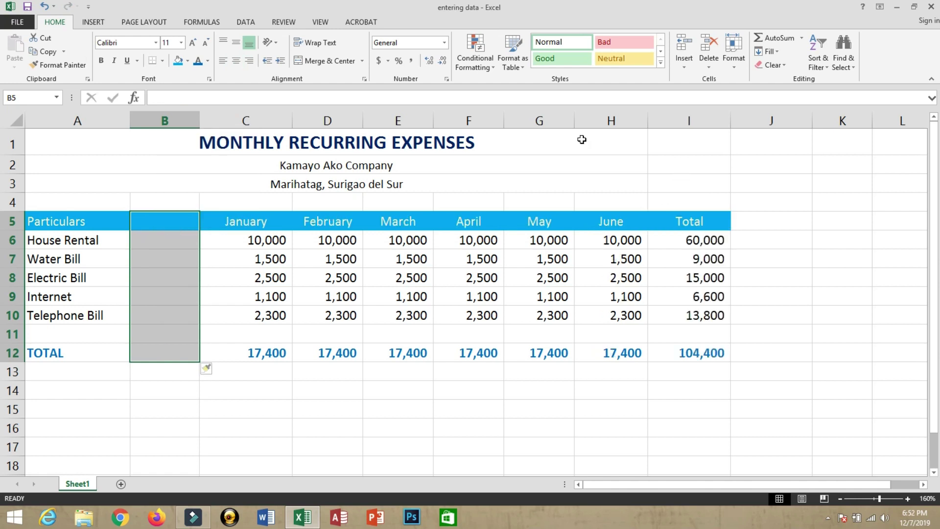
{"action": "left_click_drag", "start_coordinate": [581, 139], "coordinate": [698, 204]}
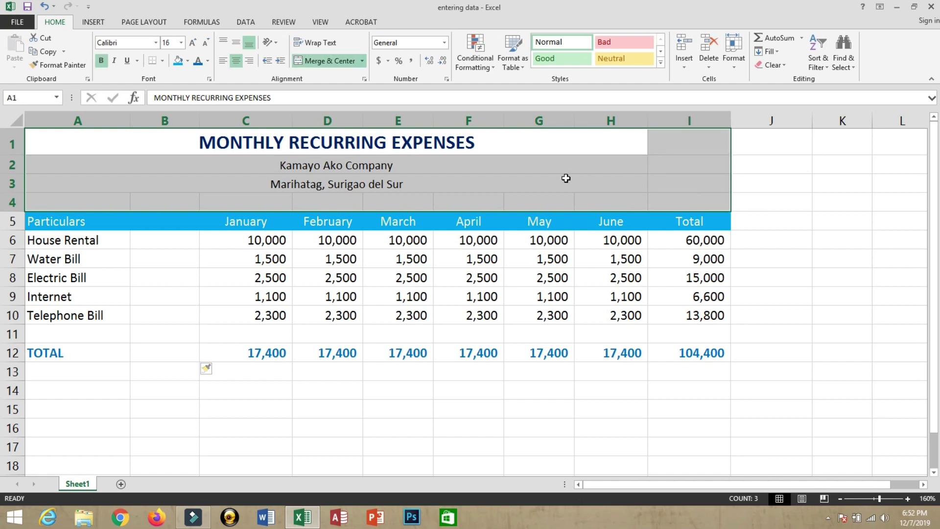
{"action": "key", "text": "ctrl+z"}
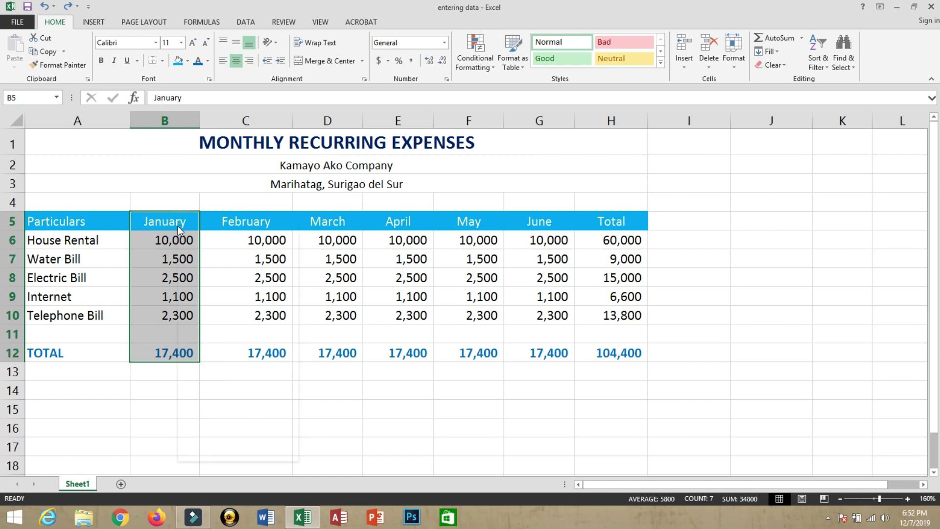
Step: Insert a blank column before January from B5:B12 with the Entire column option, and compare the title's span with the table
{"action": "right_click", "coordinate": [178, 225]}
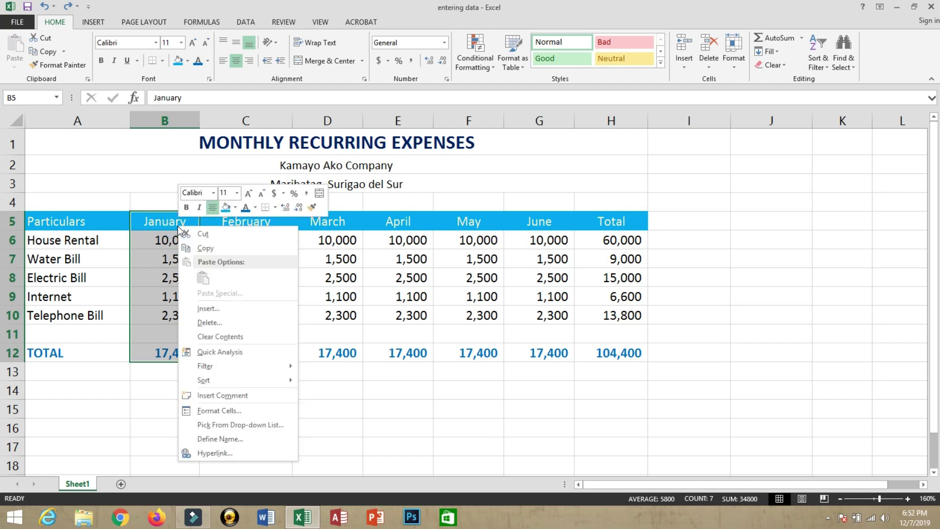
{"action": "left_click", "coordinate": [208, 312]}
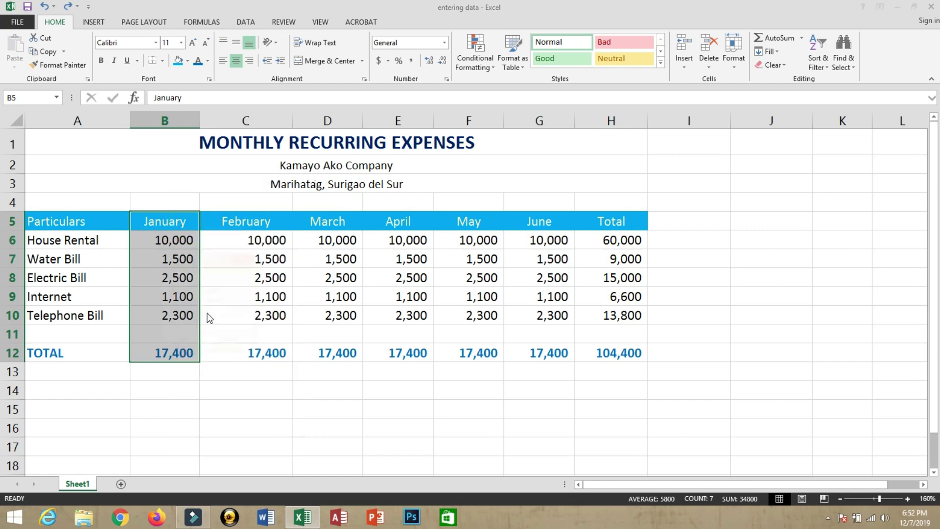
{"action": "left_click", "coordinate": [192, 324]}
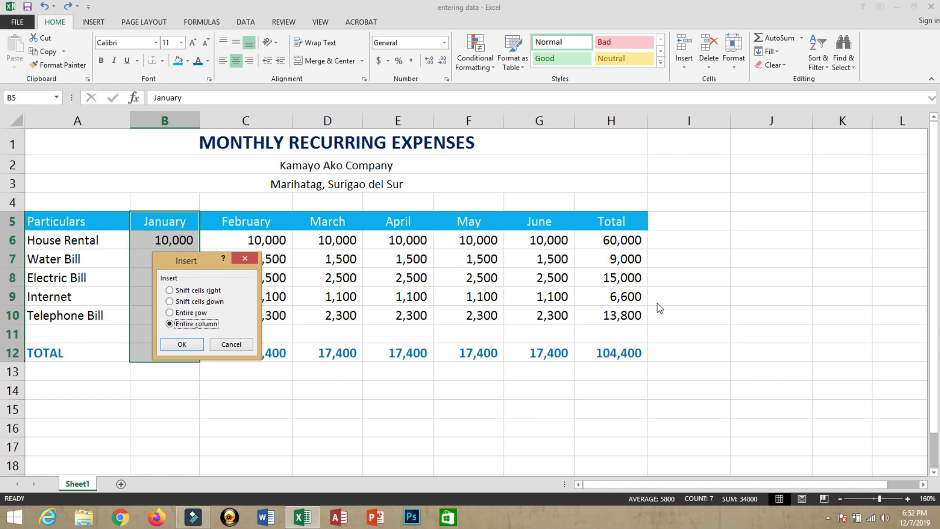
{"action": "left_click", "coordinate": [181, 345]}
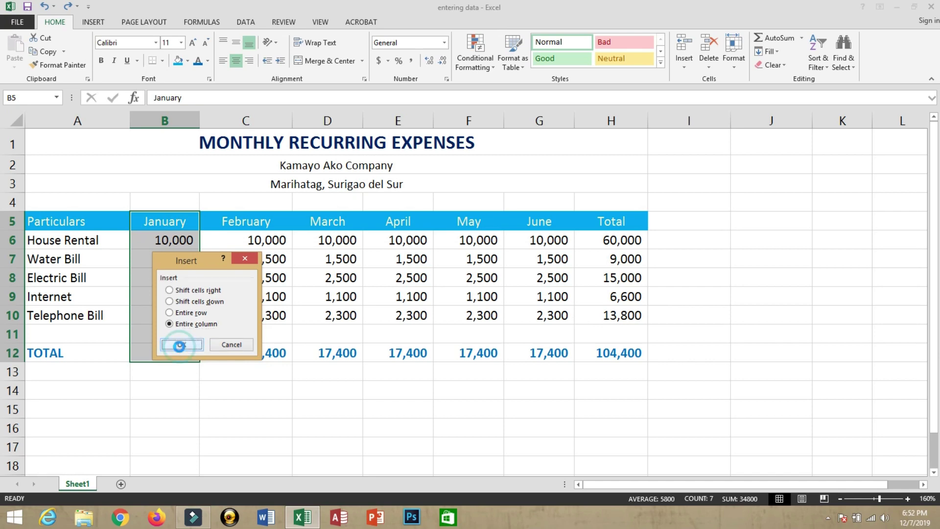
{"action": "left_click_drag", "start_coordinate": [182, 142], "coordinate": [198, 316]}
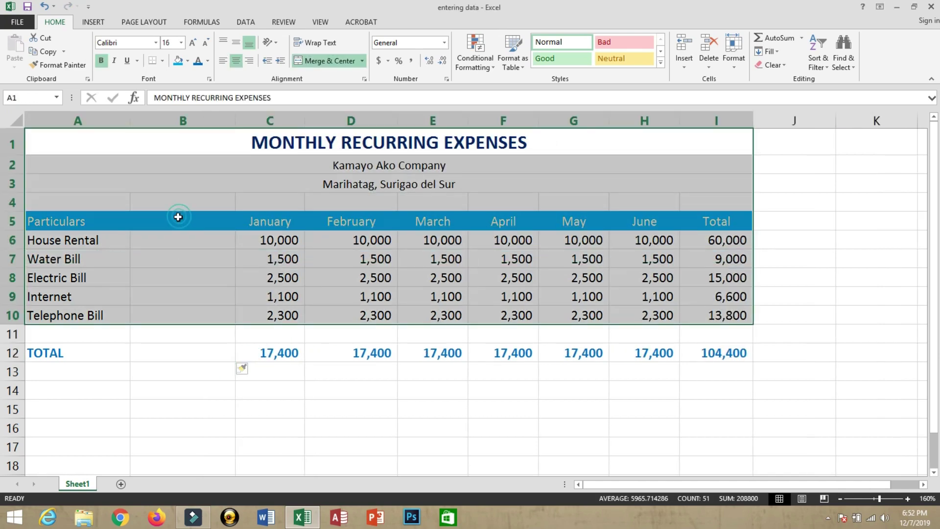
Step: Enter the header "code" in cell B5 of the blank column and center it
{"action": "left_click", "coordinate": [178, 217]}
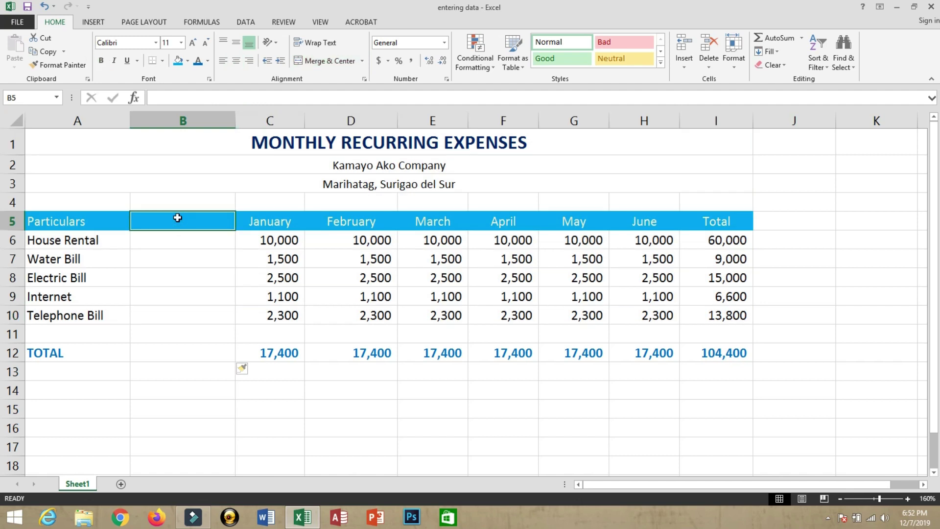
{"action": "type", "text": "code"}
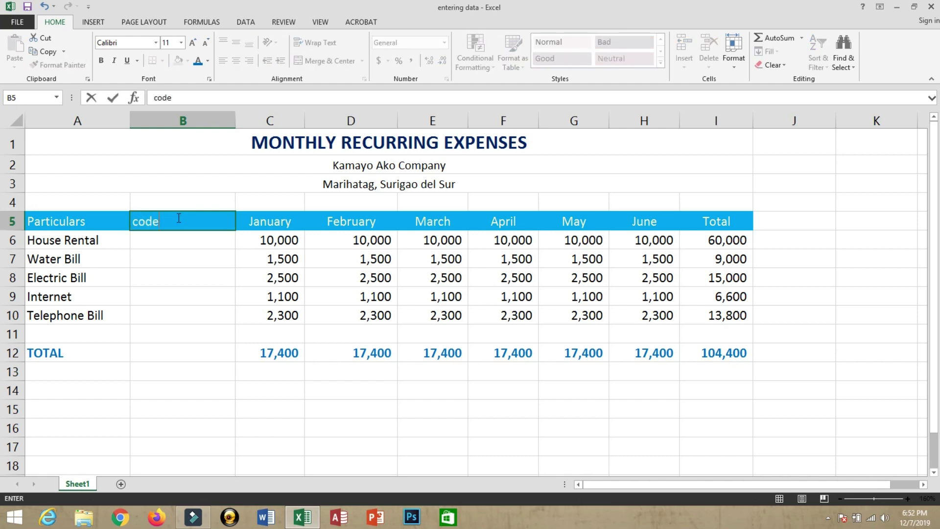
{"action": "key", "text": "Return"}
{"action": "left_click", "coordinate": [179, 218]}
{"action": "left_click", "coordinate": [236, 60]}
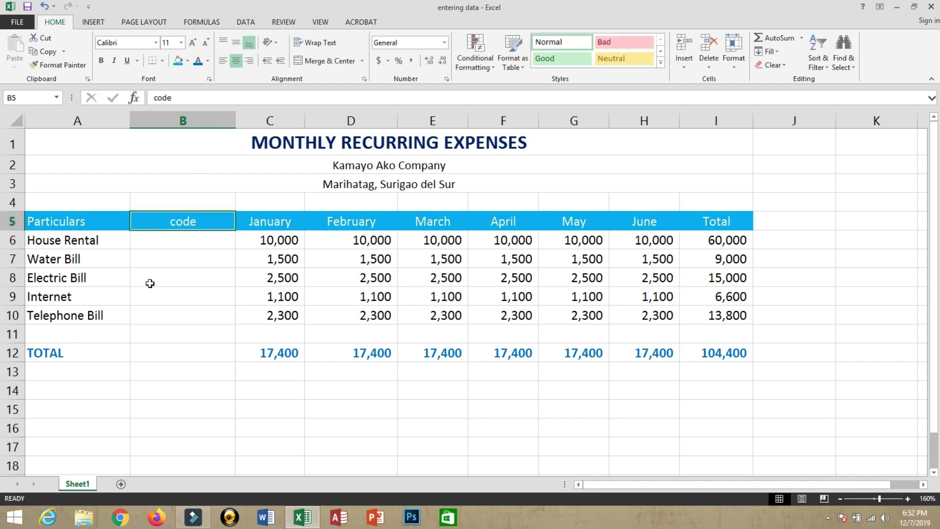
Step: Undo the centering, the "code" header entry and the column insertion before January
{"action": "left_click", "coordinate": [171, 237]}
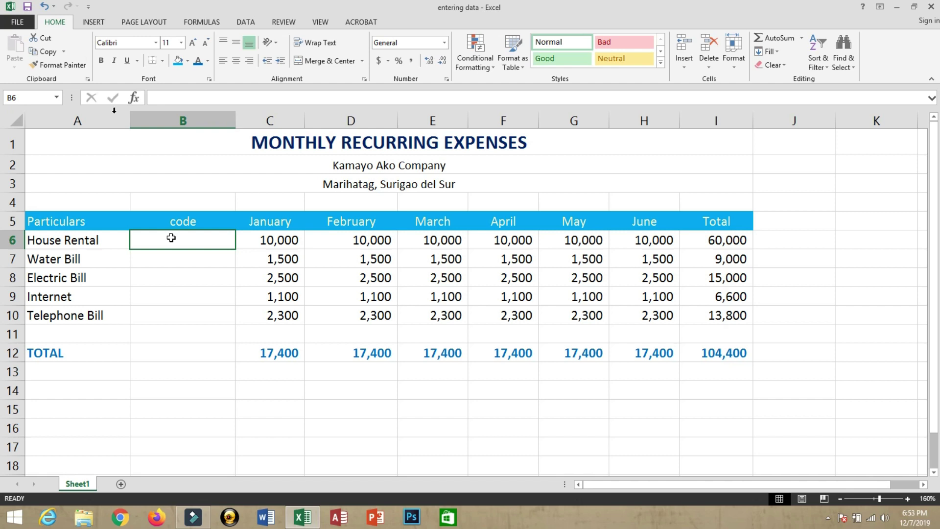
{"action": "left_click", "coordinate": [44, 6]}
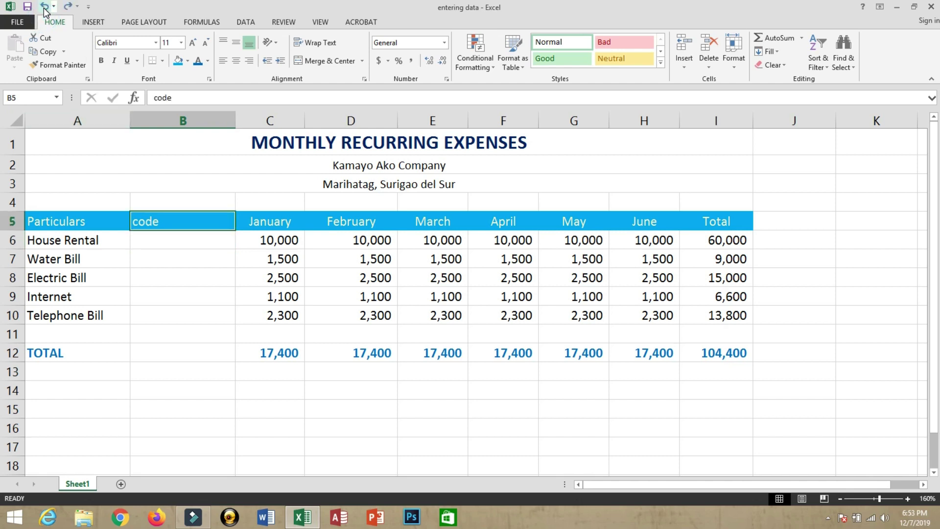
{"action": "left_click", "coordinate": [44, 7]}
{"action": "left_click", "coordinate": [44, 7]}
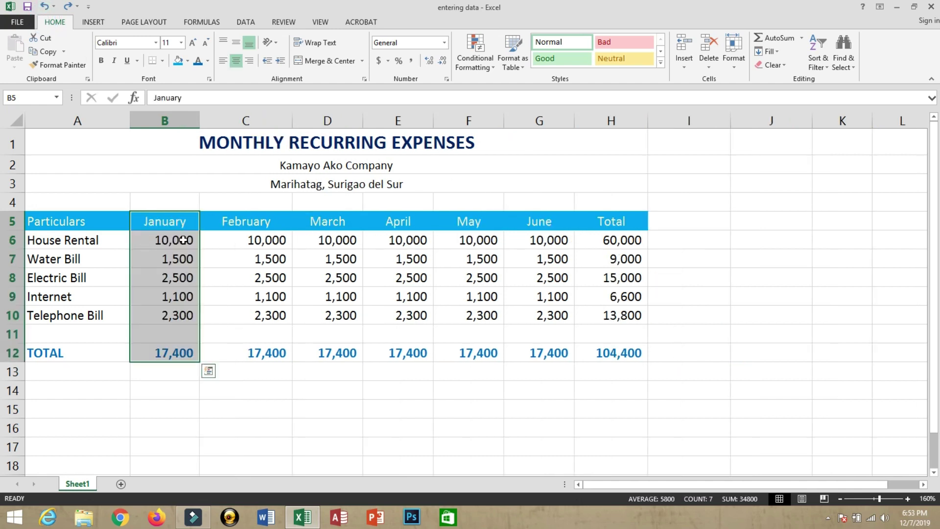
{"action": "left_click", "coordinate": [183, 240]}
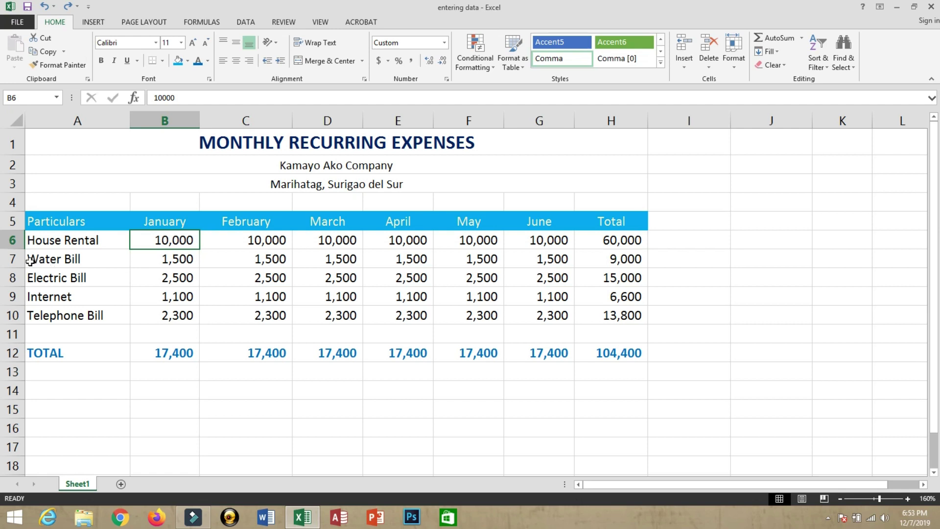
Step: Insert two blank rows above Water Bill by selecting rows 7 and 8, and undo the row insertion
{"action": "left_click_drag", "start_coordinate": [10, 259], "coordinate": [9, 276]}
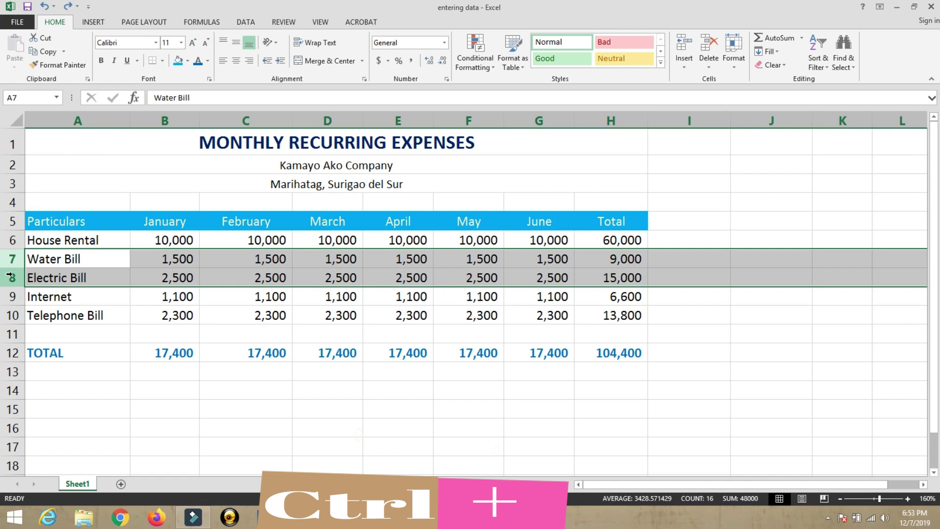
{"action": "key", "text": "ctrl+plus"}
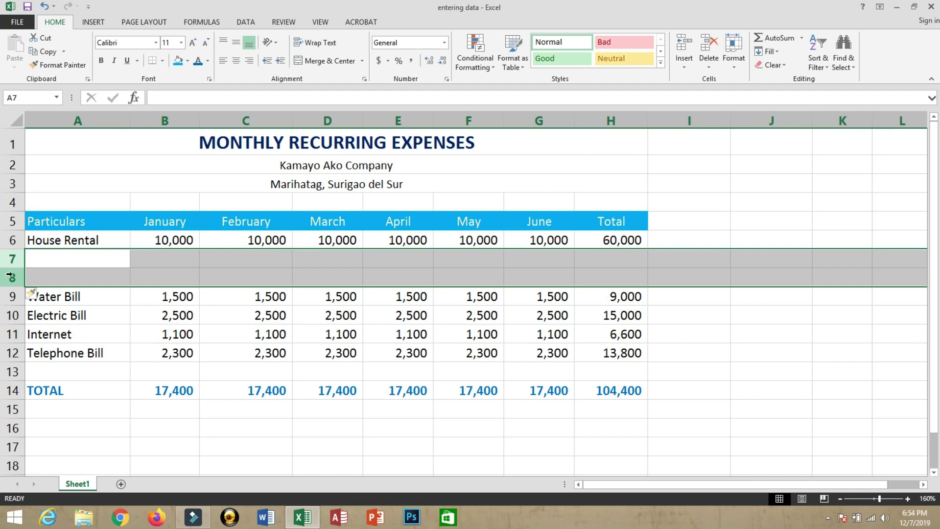
{"action": "key", "text": "ctrl+z"}
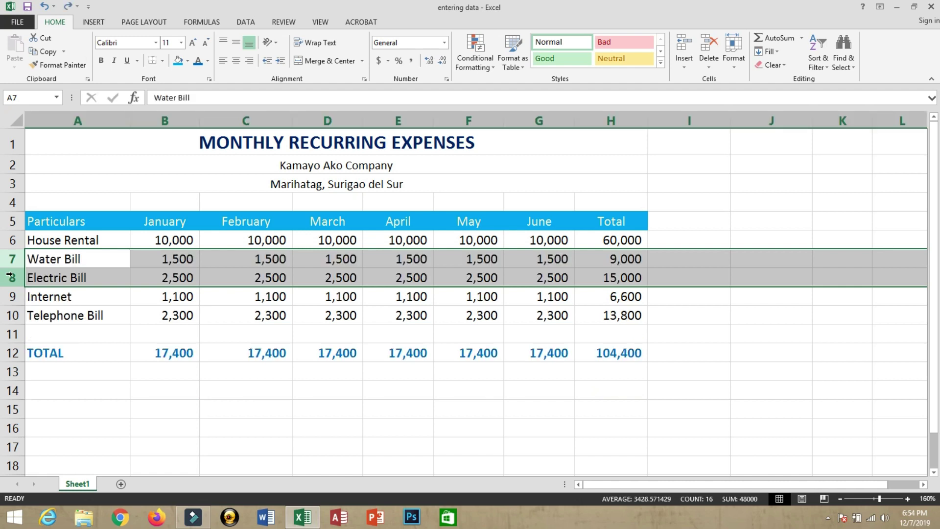
{"action": "left_click", "coordinate": [138, 254]}
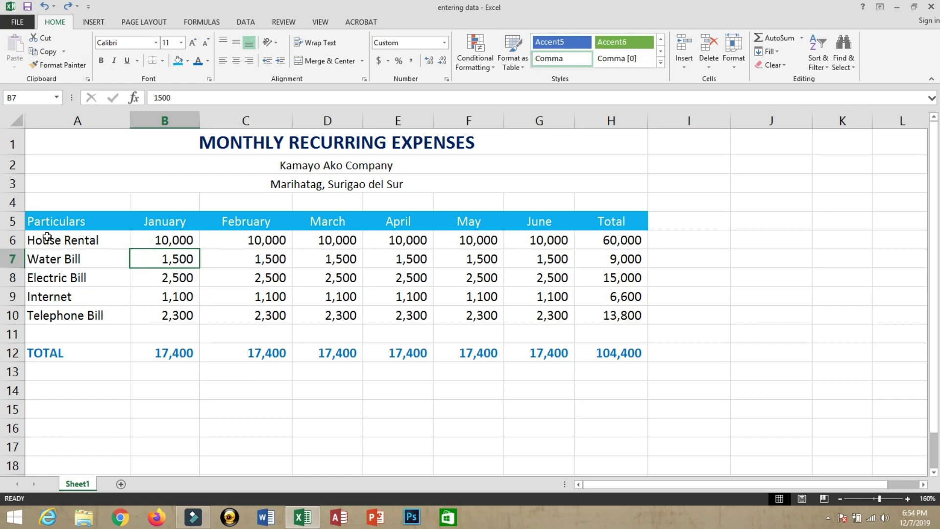